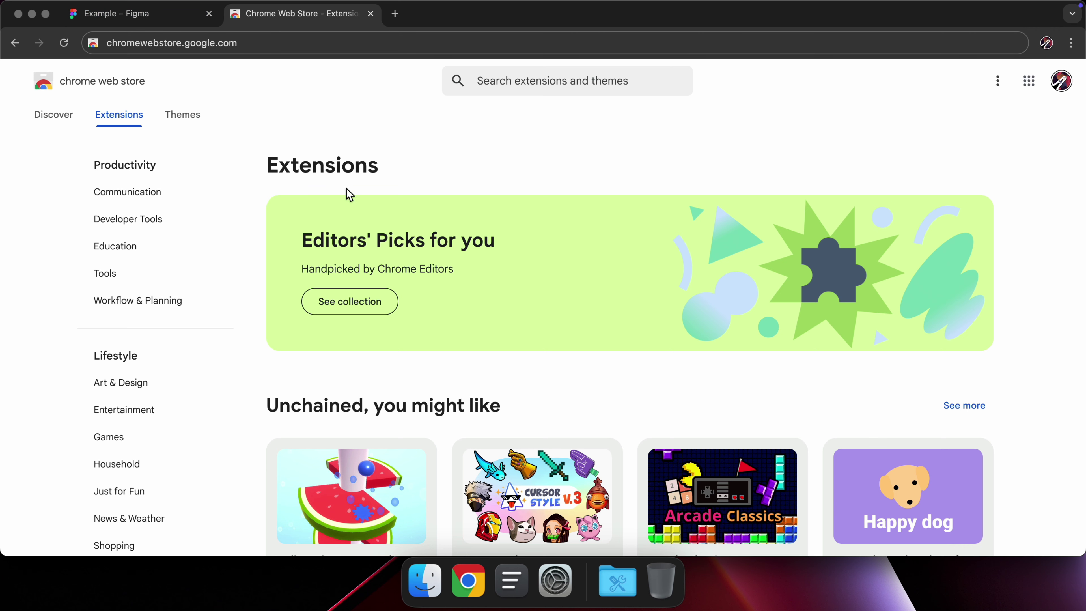
Step: Search the Chrome Web Store for Stylus, add the Stylus extension to Chrome, and dismiss the installation notice
left_click(552, 83)
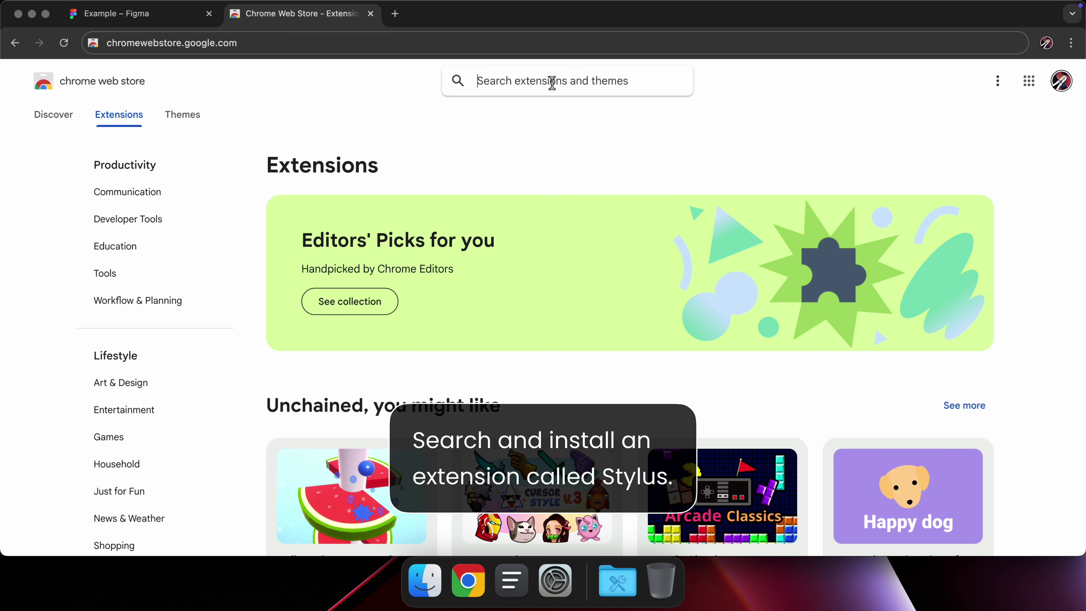
type("Stylus")
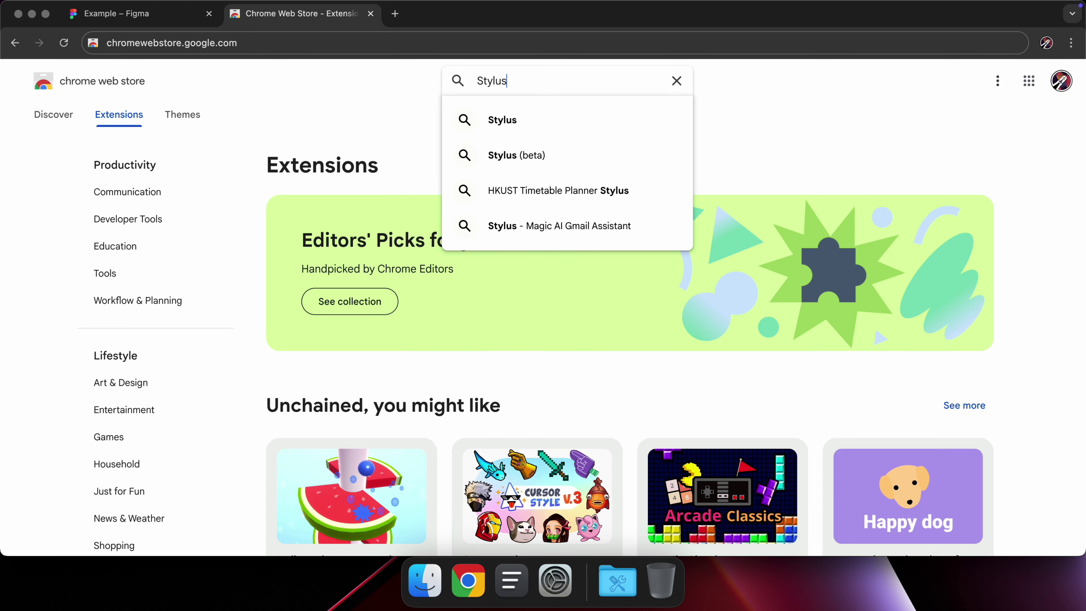
left_click(540, 121)
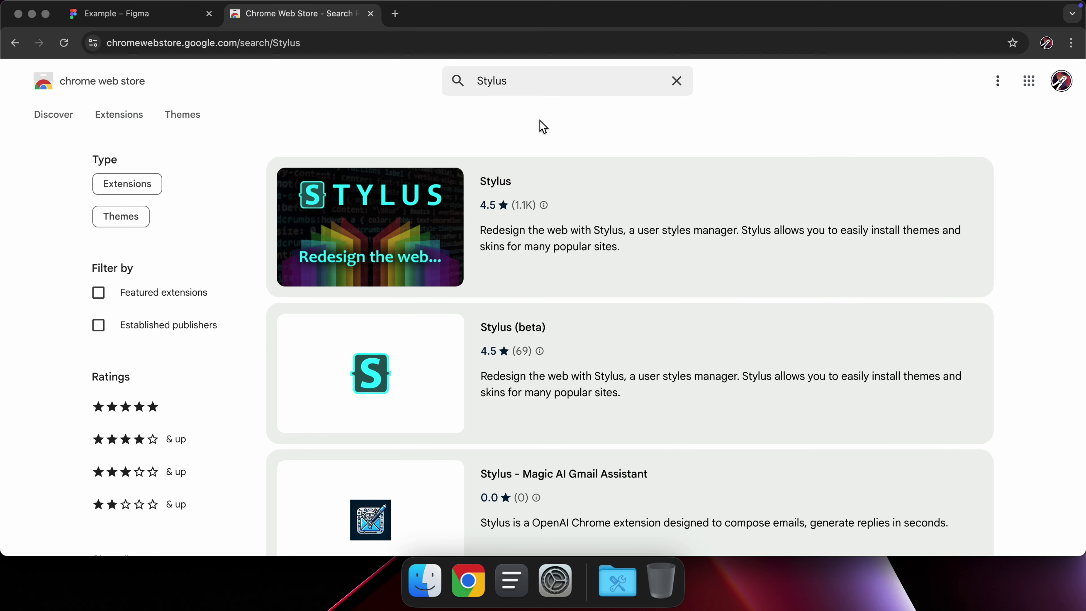
left_click(420, 218)
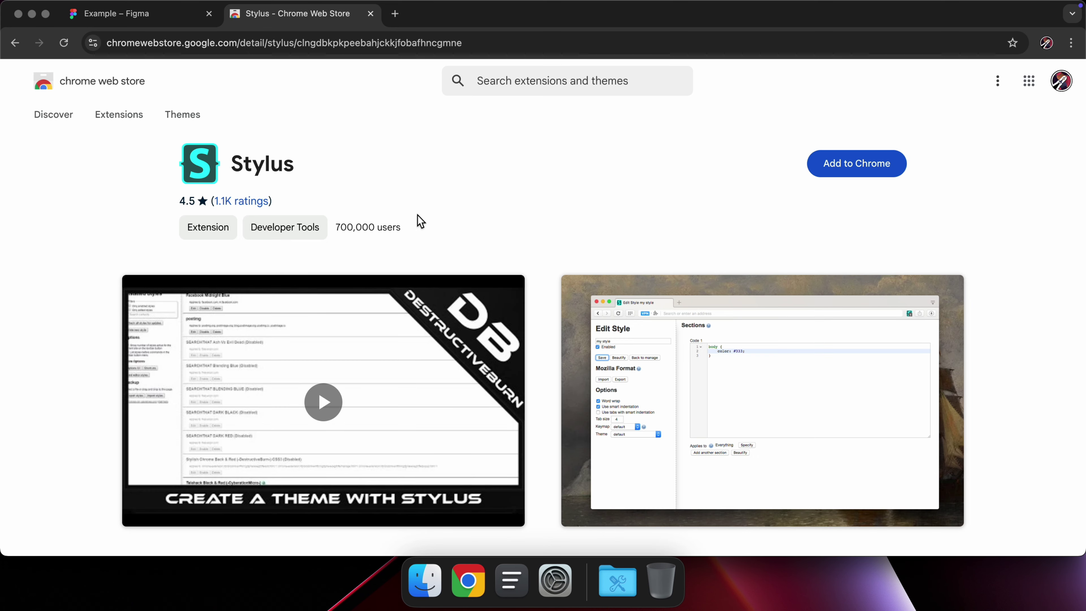
left_click(825, 171)
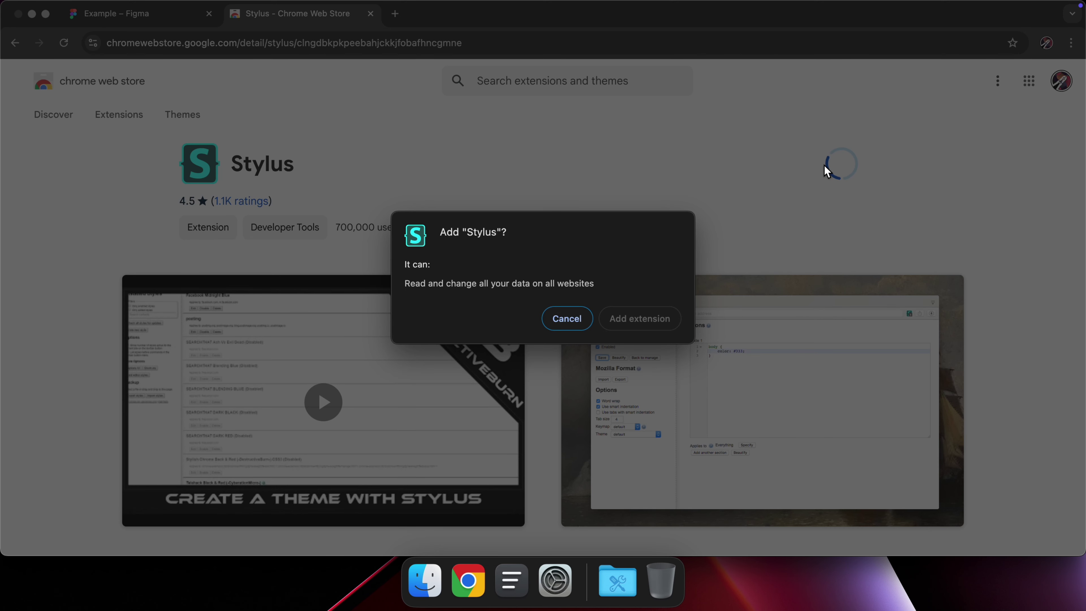
left_click(629, 319)
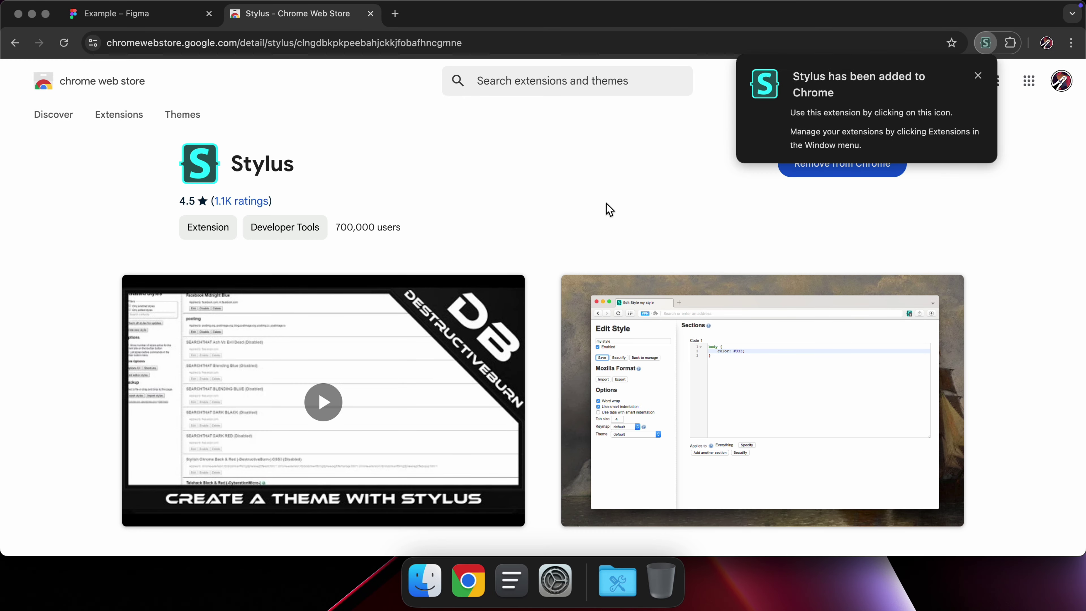
left_click(977, 76)
Step: Create a new style in the Stylus manager with the code ".positioned_design_toolbelt--root--INYO4 { display: none !important; }"
left_click(1011, 42)
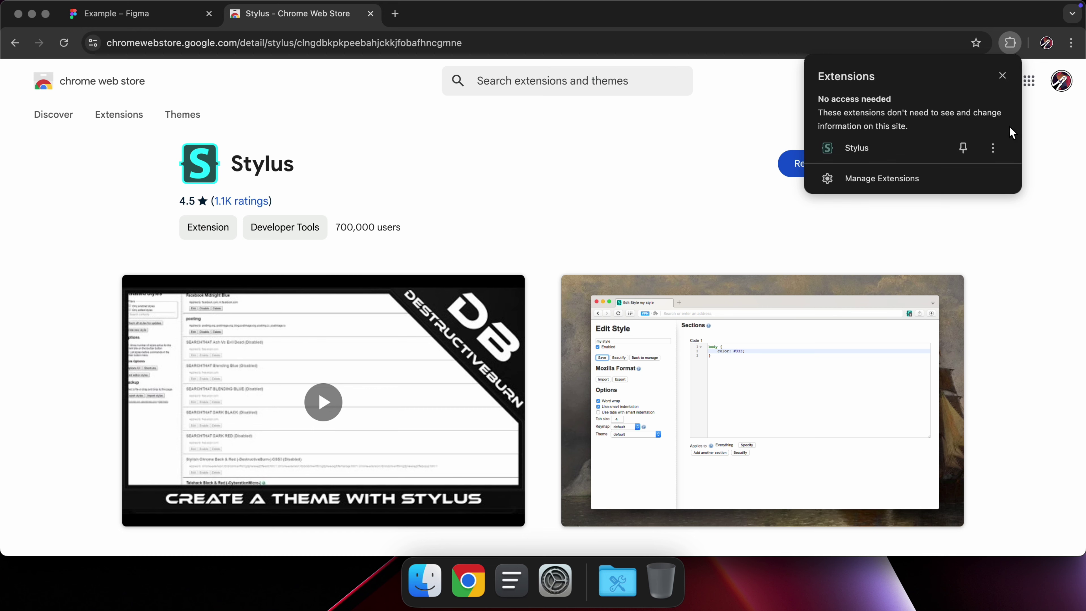
left_click(993, 149)
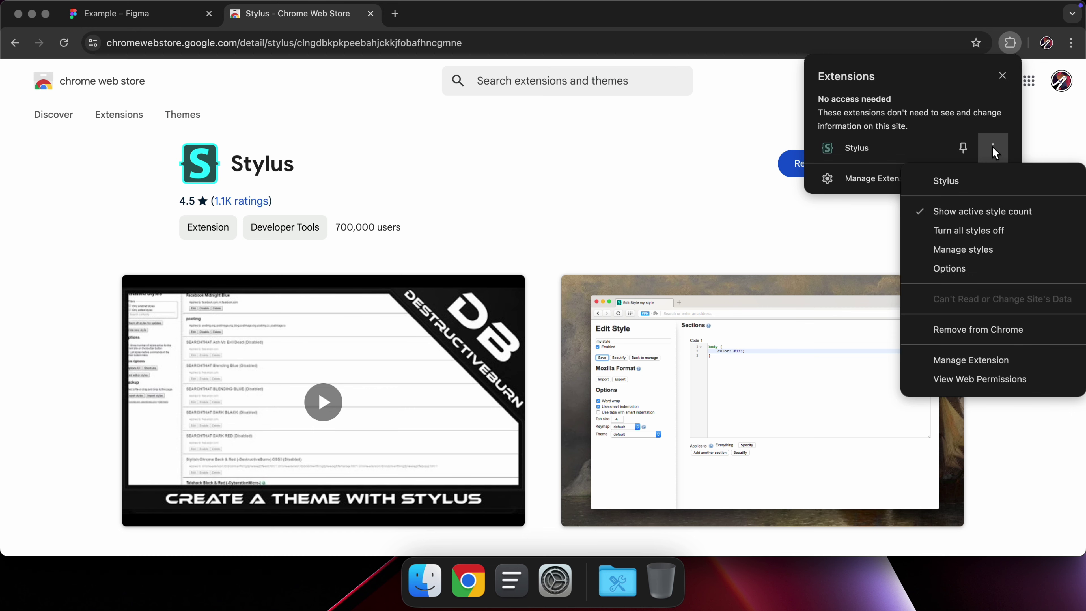
left_click(950, 250)
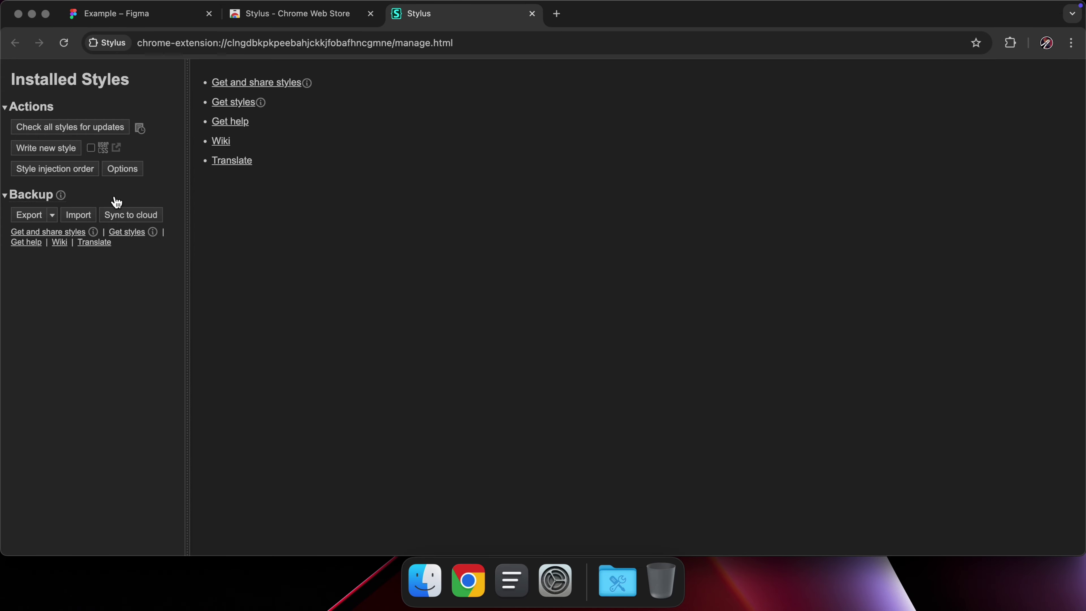
left_click(63, 148)
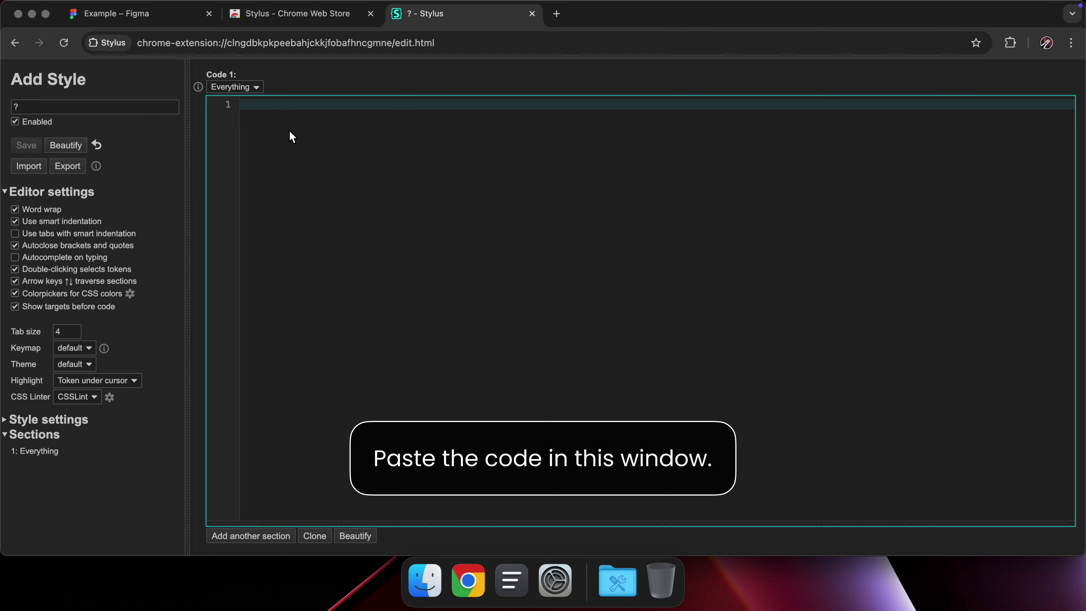
type(".positioned_design_toolbelt--root--INY04 {     display: none !important; }")
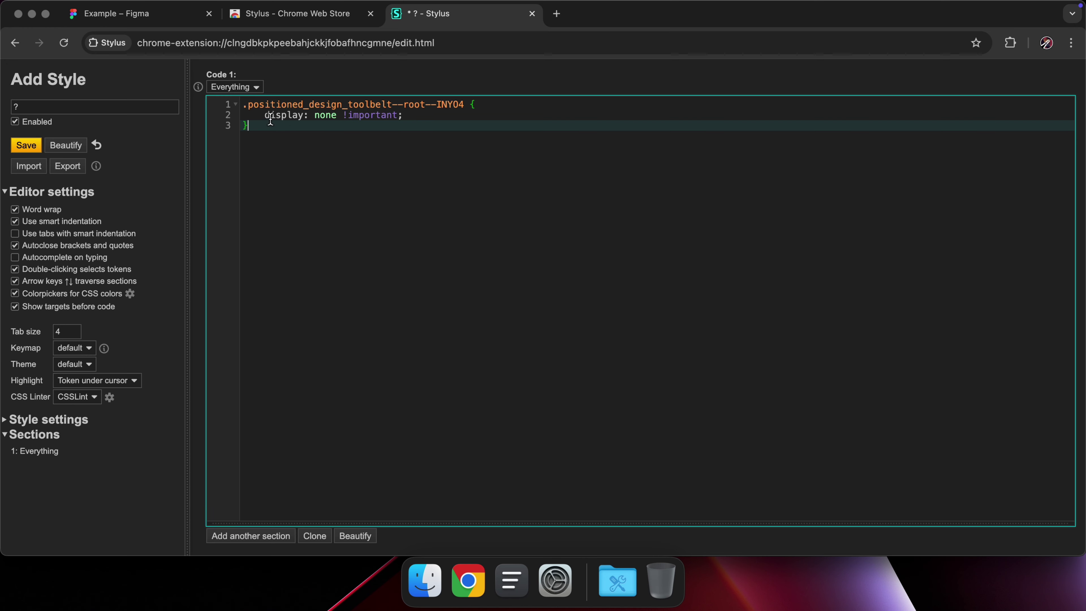
left_click(244, 88)
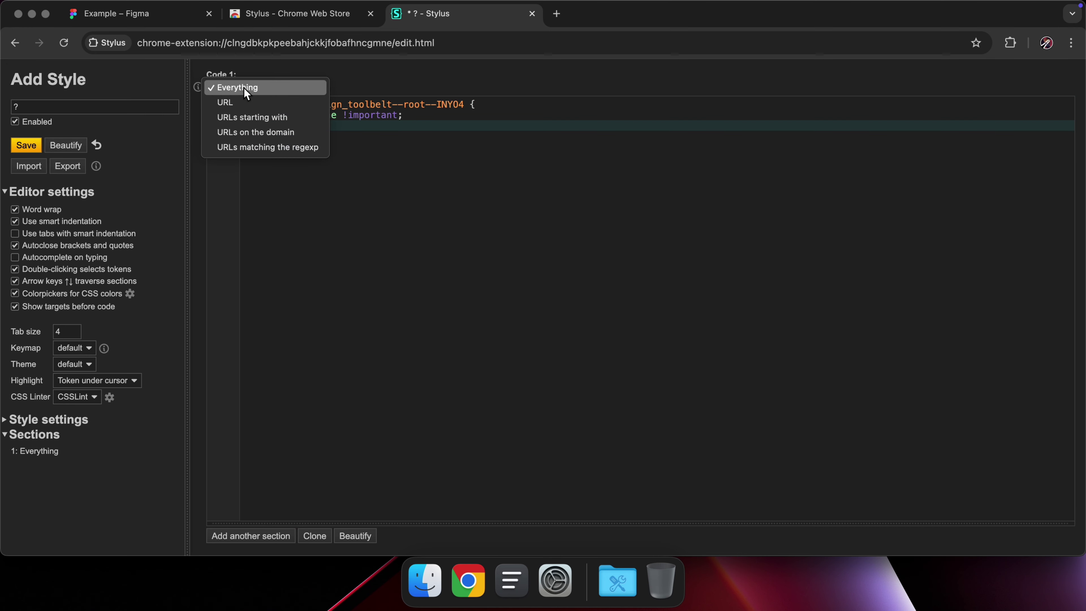
left_click(244, 118)
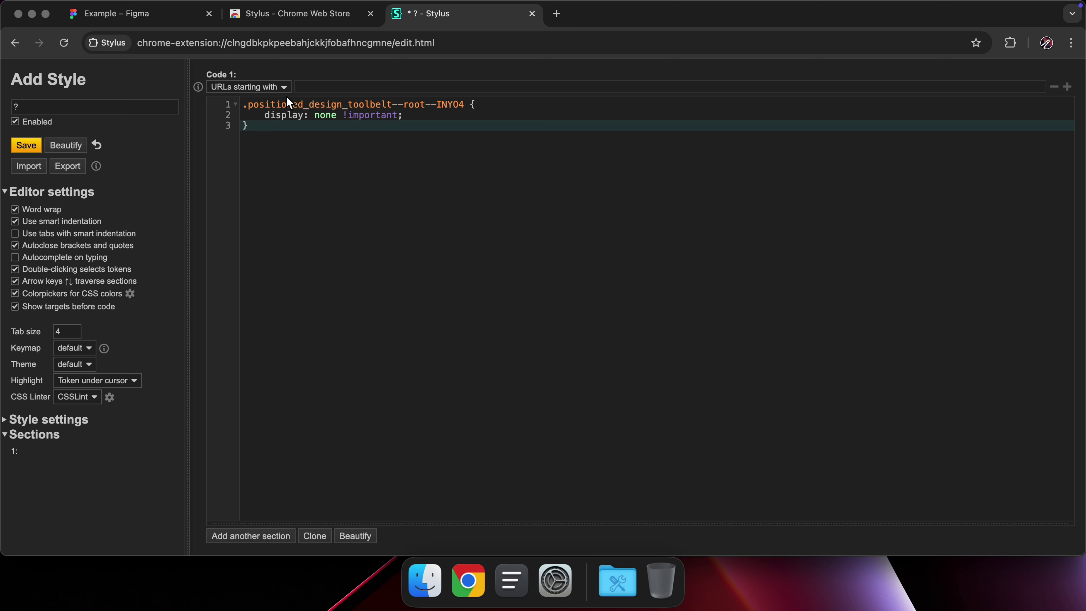
left_click(306, 86)
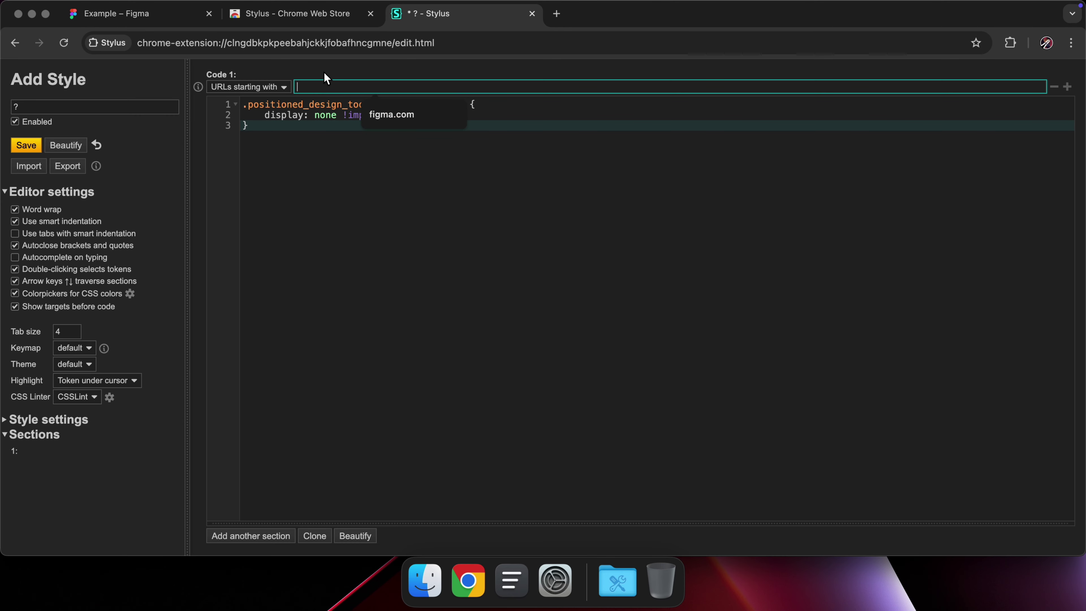
type("https://www")
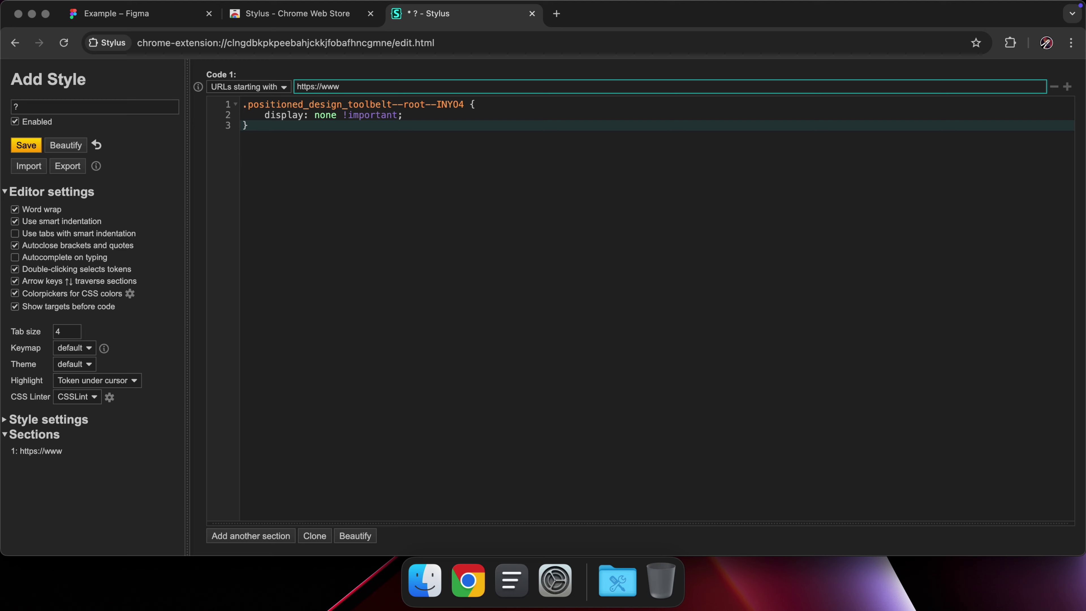
type(".figma.com")
left_click(348, 157)
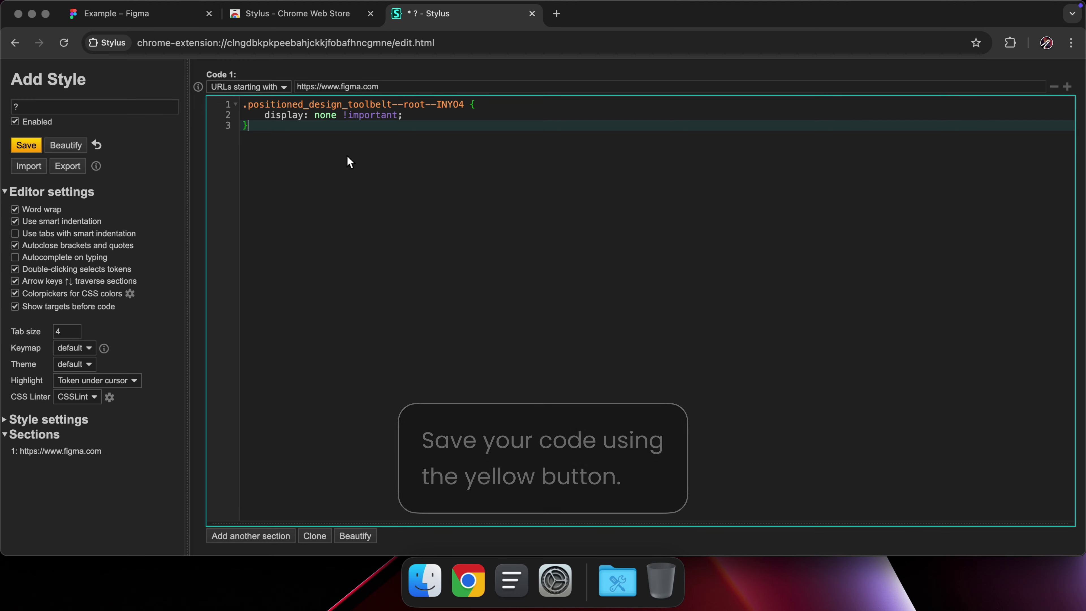
Step: Save the style and close the Stylus editor and Chrome Web Store pages to return to the Figma file
left_click(20, 147)
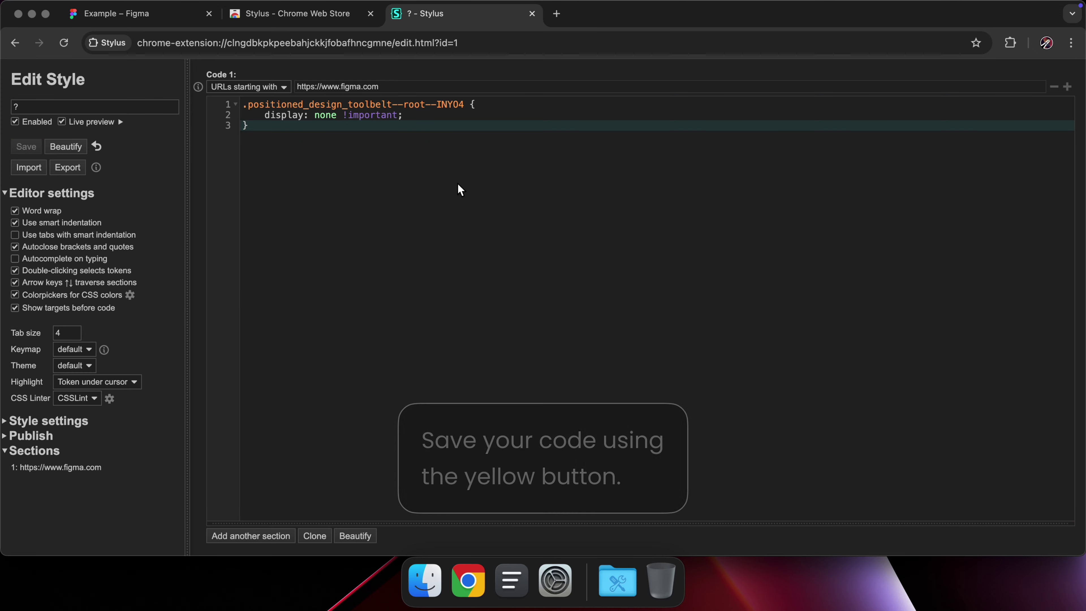
left_click(529, 14)
left_click(371, 14)
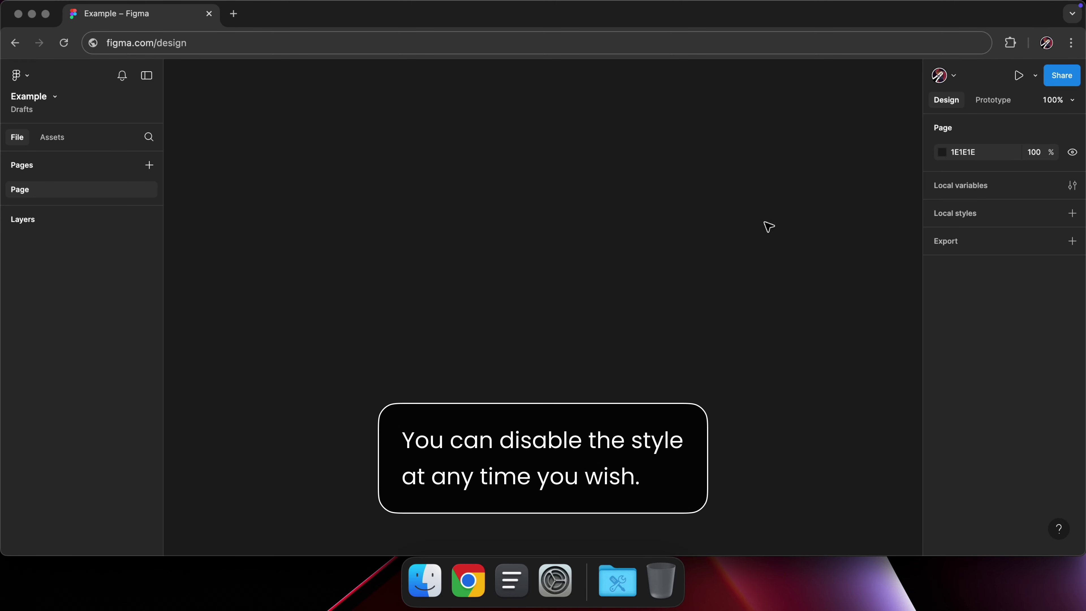
Step: Turn all Stylus styles off and back on for the Figma page
left_click(1016, 37)
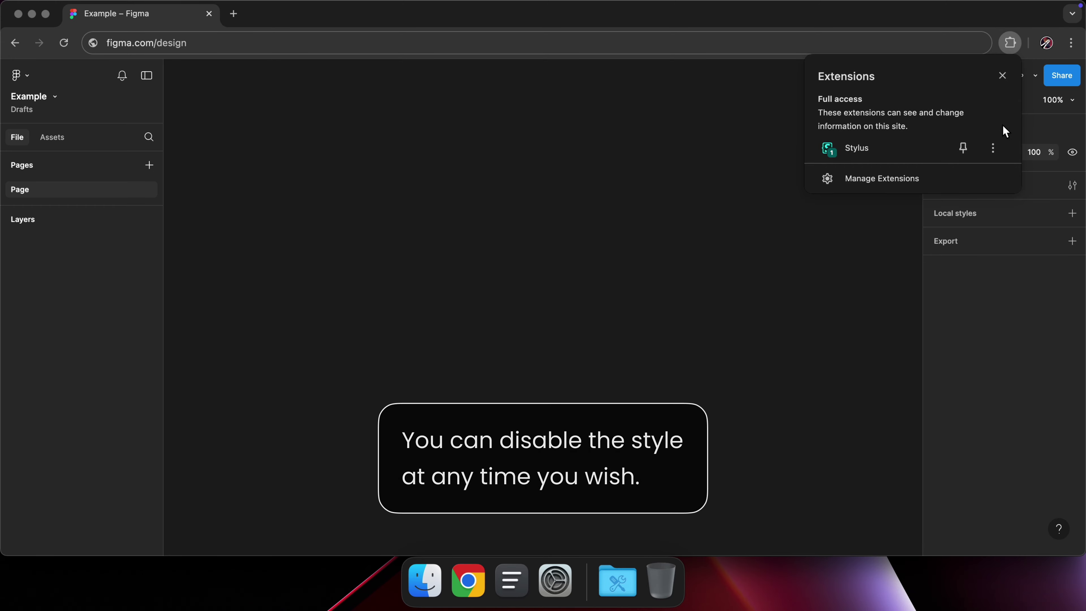
left_click(995, 149)
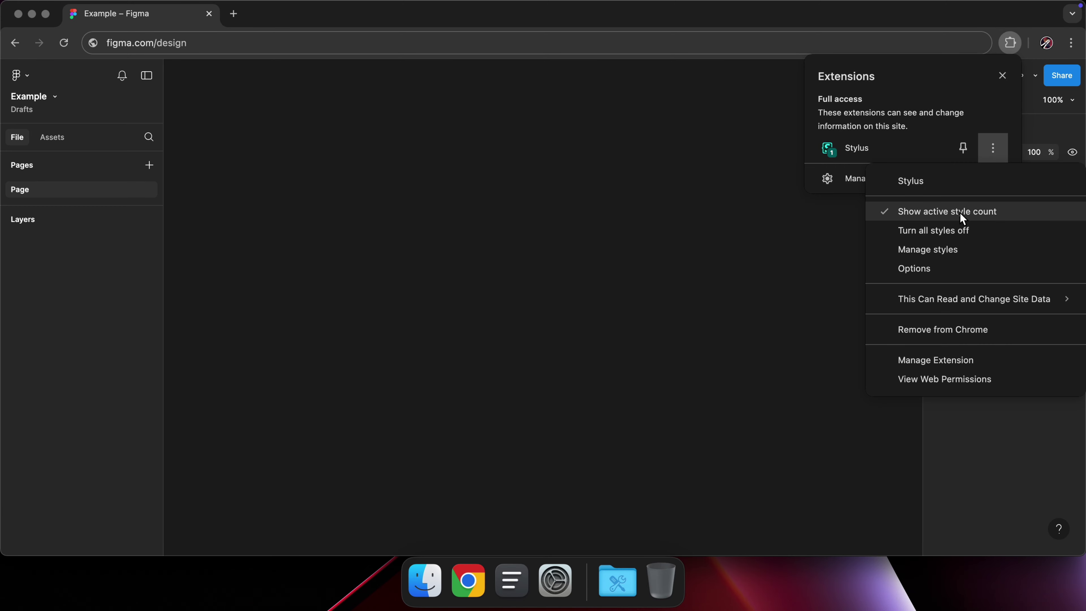
left_click(950, 231)
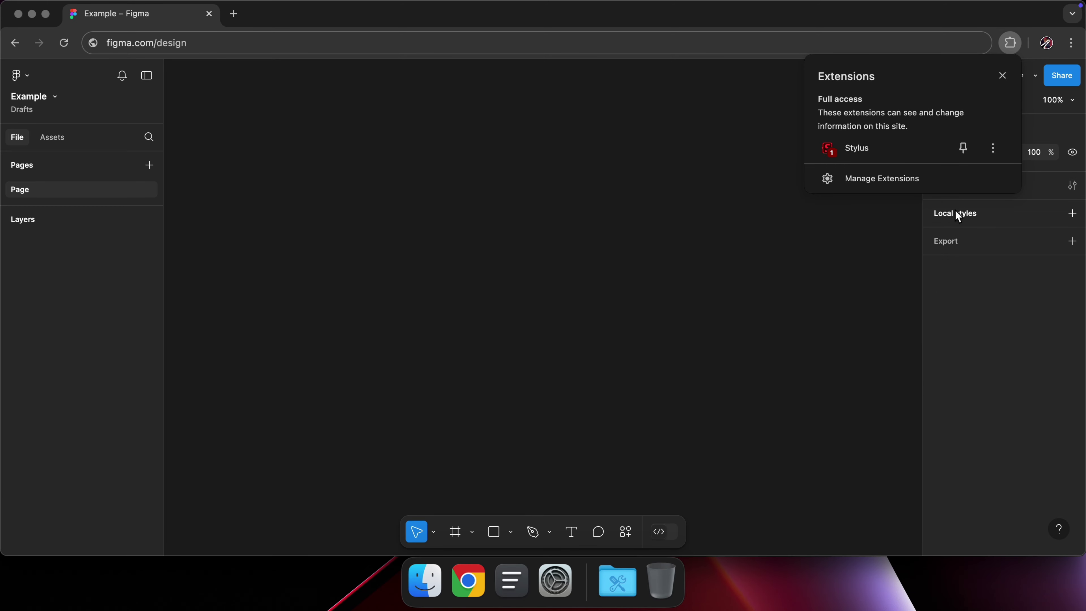
left_click(993, 148)
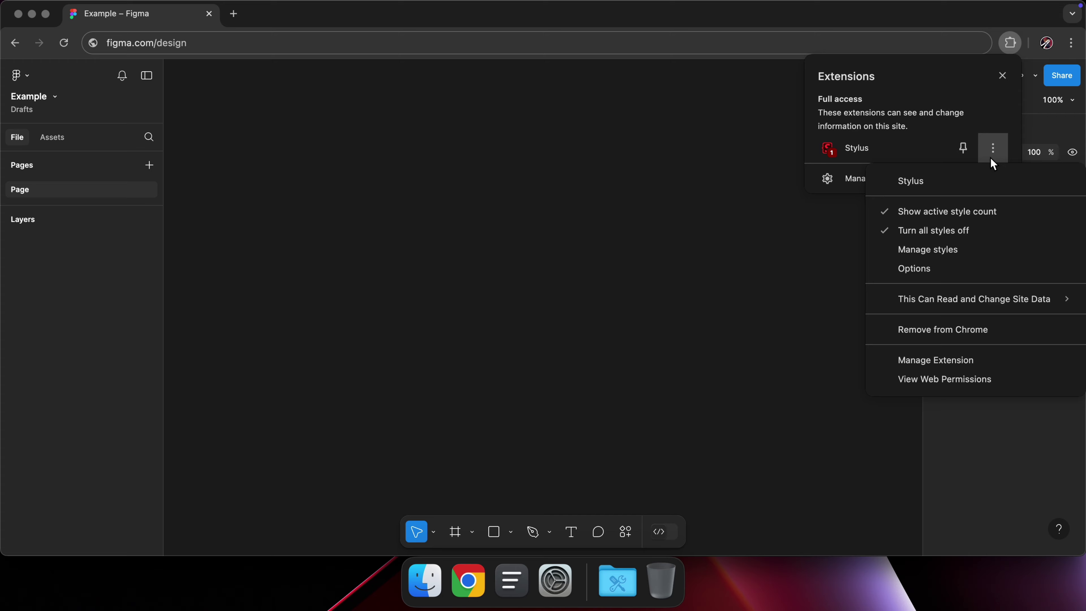
left_click(932, 227)
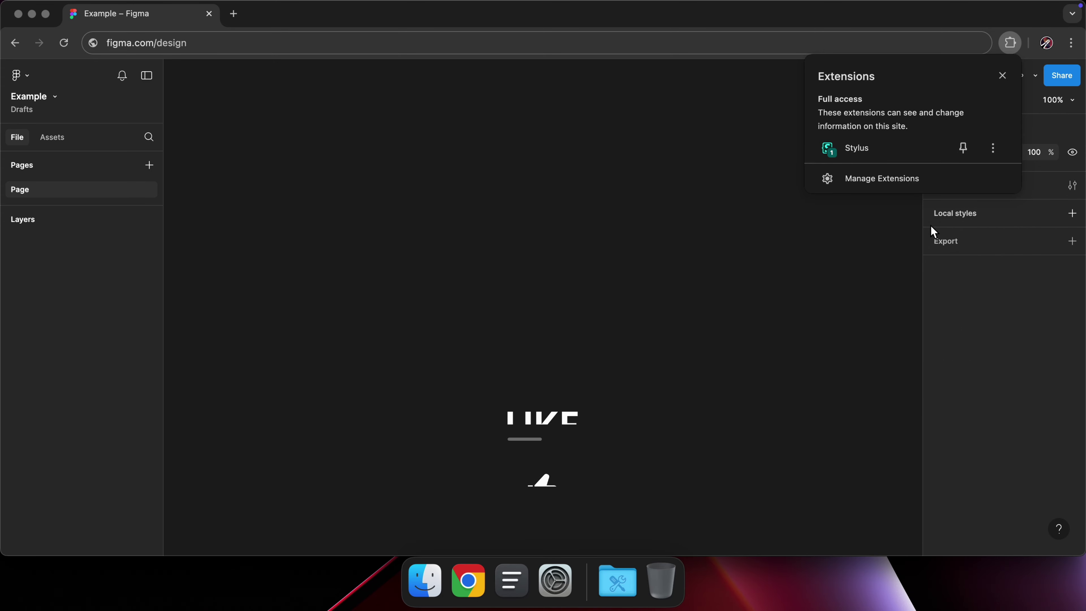
left_click(535, 298)
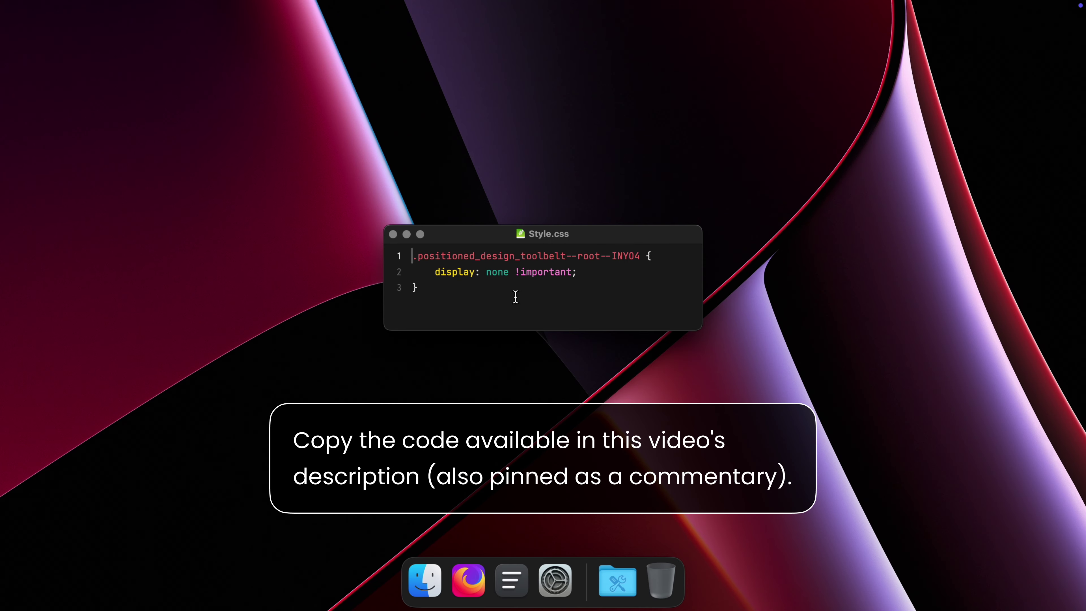
Step: Copy the whole CSS rule from Style.css and minimize its window
left_click_drag(443, 286, 411, 255)
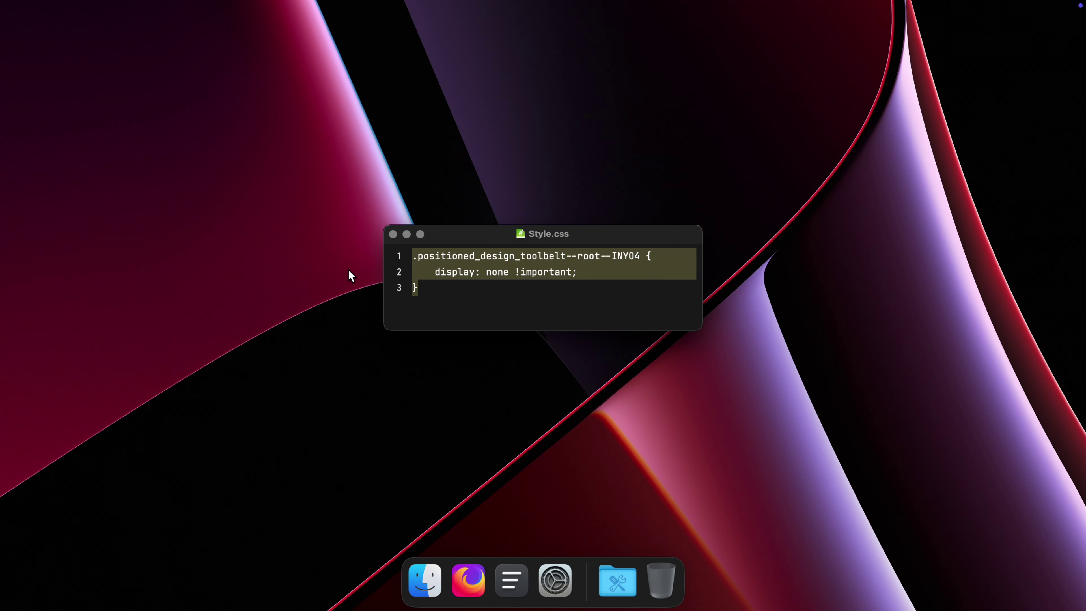
key("Left")
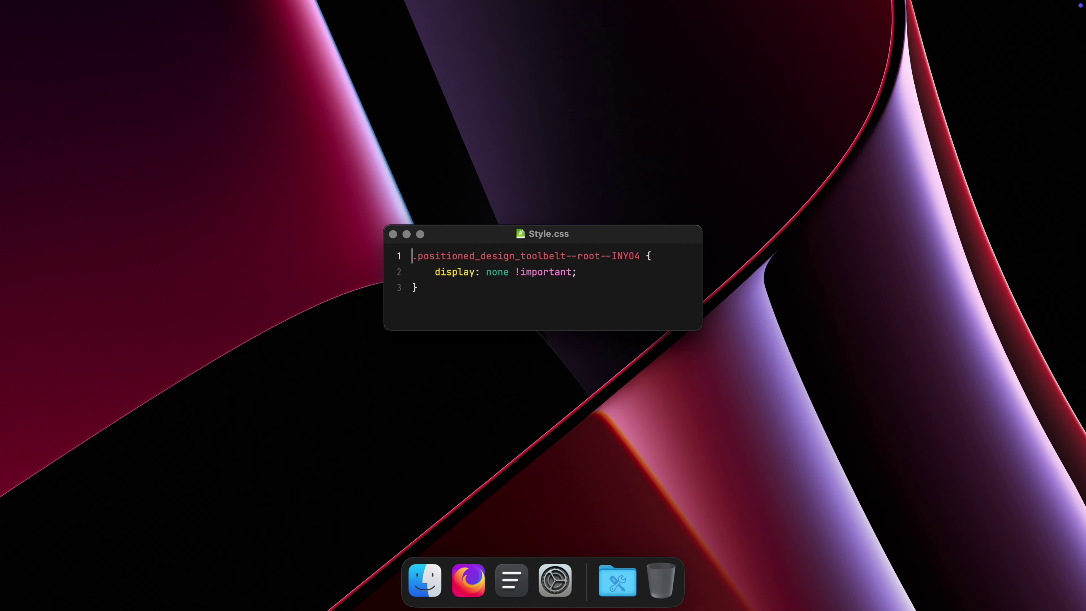
left_click(406, 234)
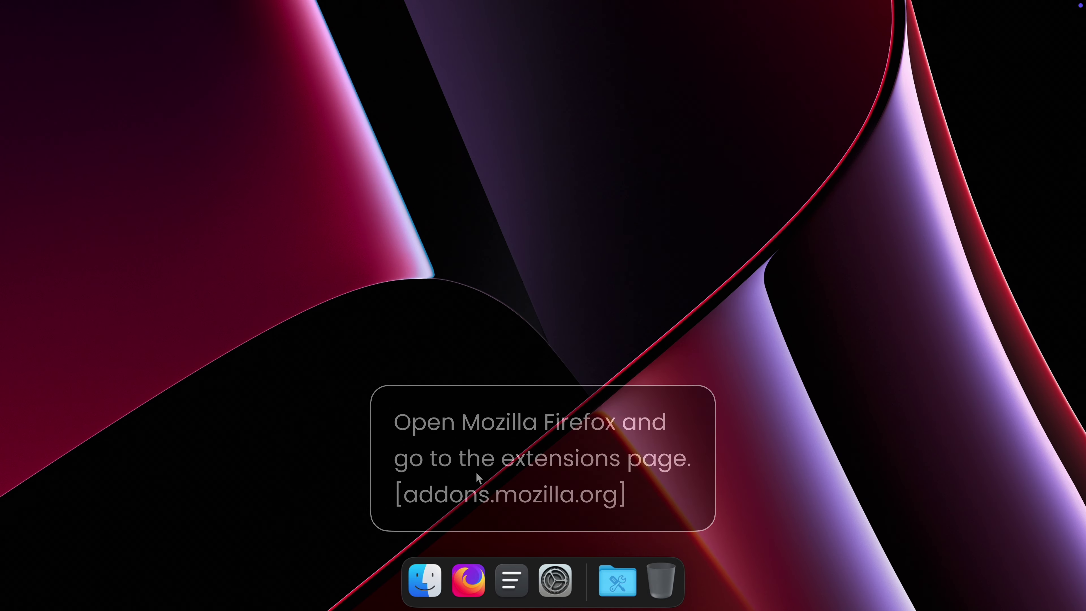
Step: Switch to Firefox, search addons.mozilla.org for Stylus, and install the extension with its requested permissions
left_click(465, 575)
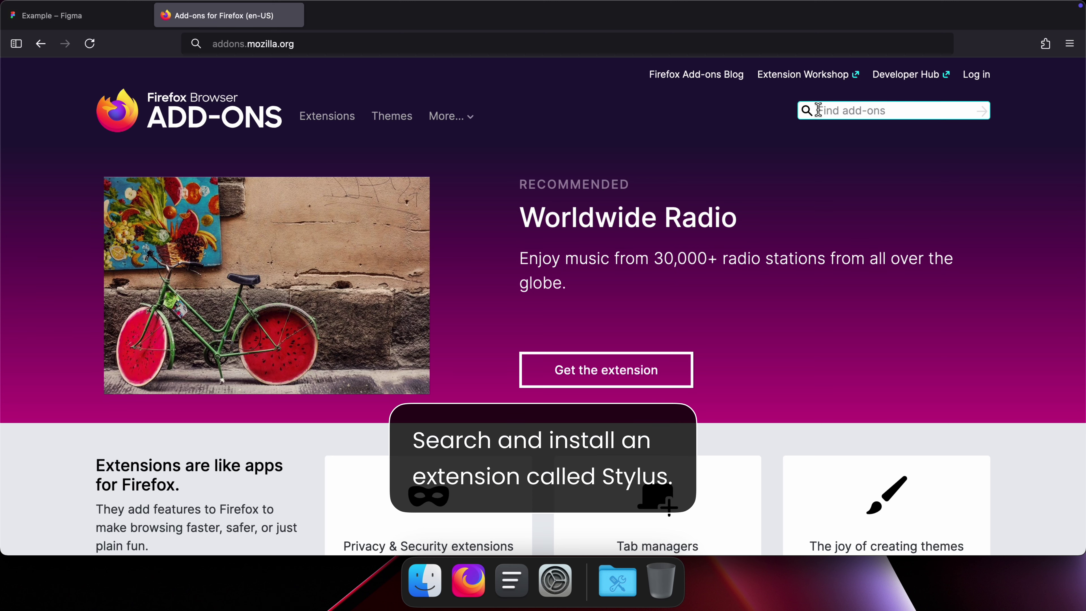
left_click(849, 110)
type("Stylus")
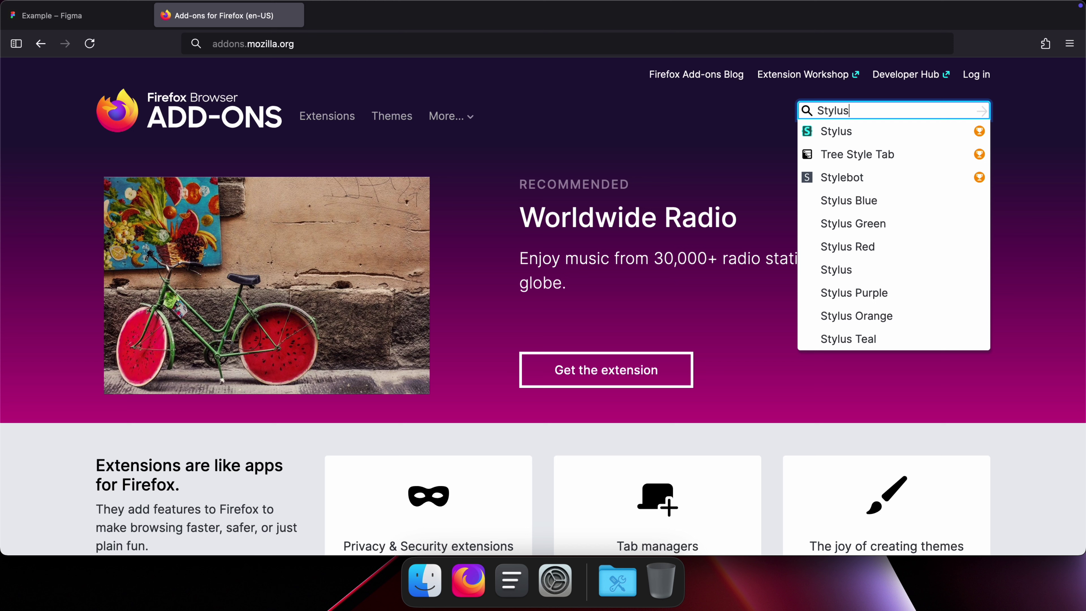
left_click(850, 132)
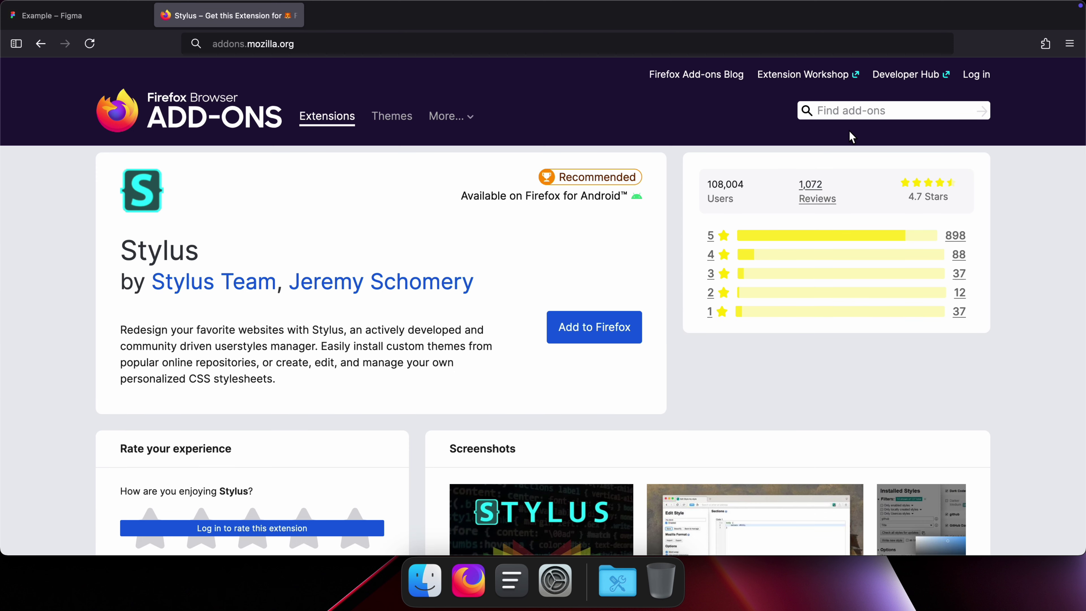
left_click(602, 329)
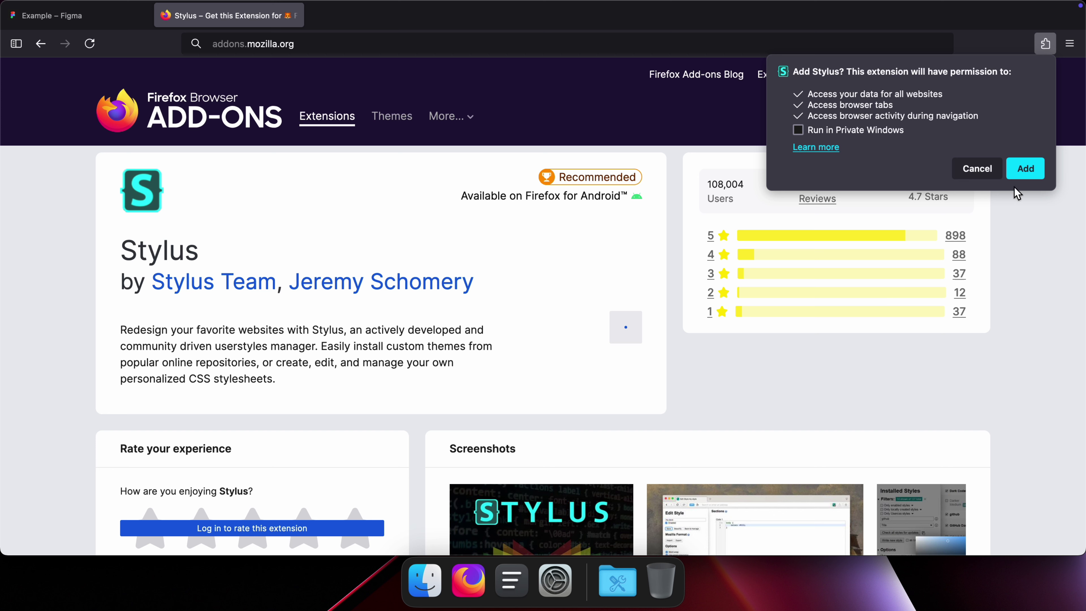
left_click(1024, 169)
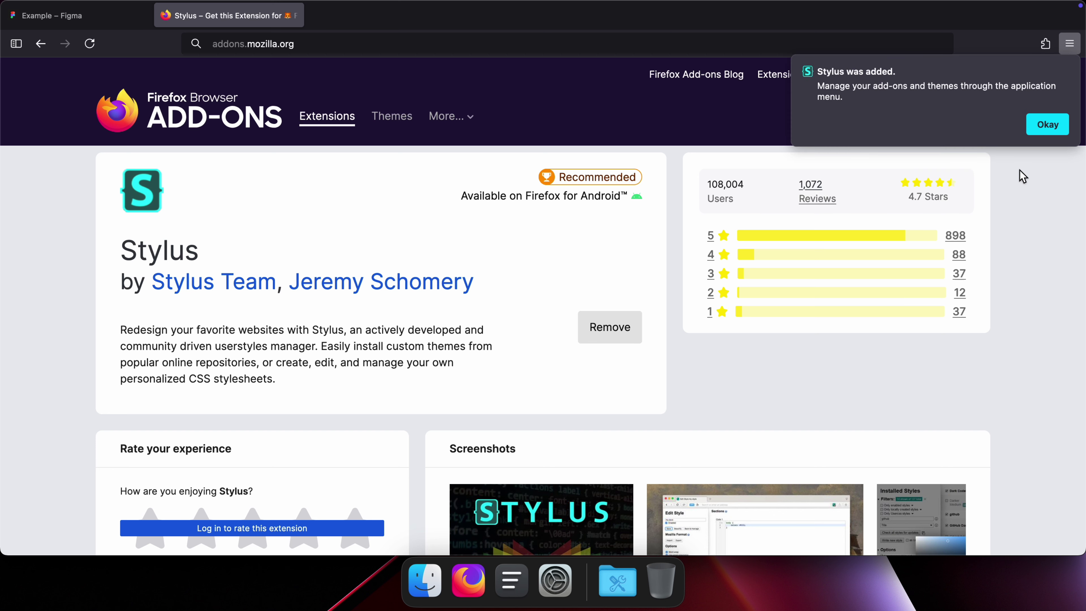
left_click(1038, 130)
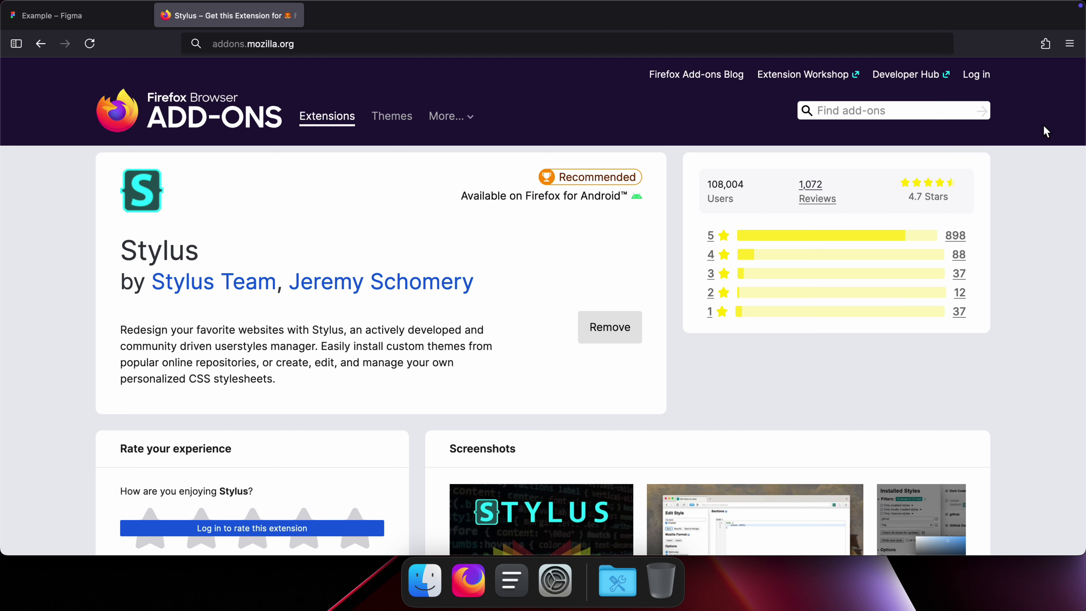
Step: Create a new style in Stylus and paste the copied rule that sets the design toolbelt to display: none !important
left_click(1046, 44)
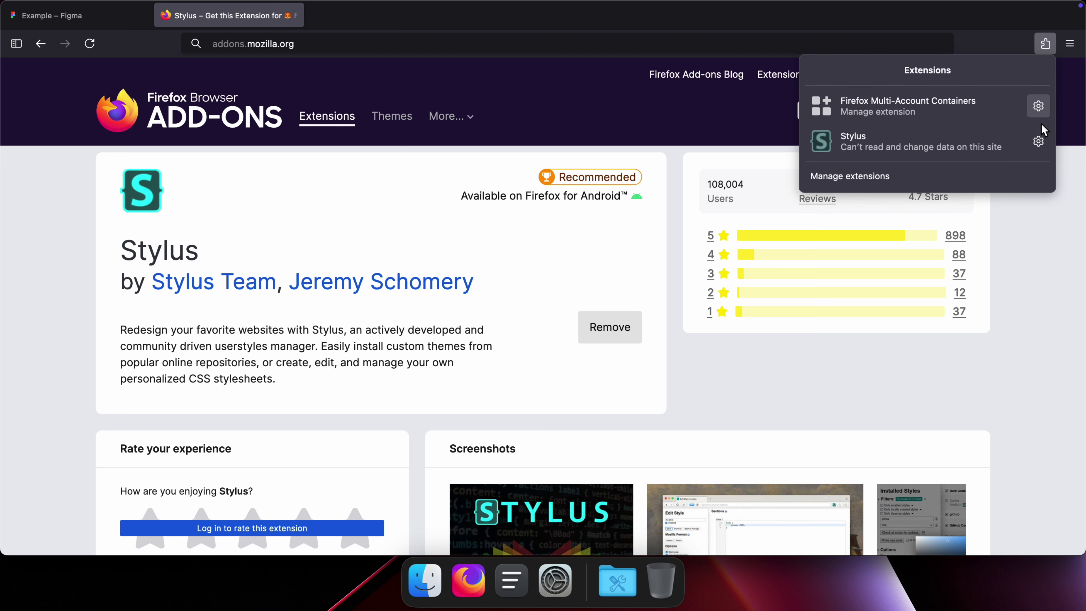
left_click(1039, 141)
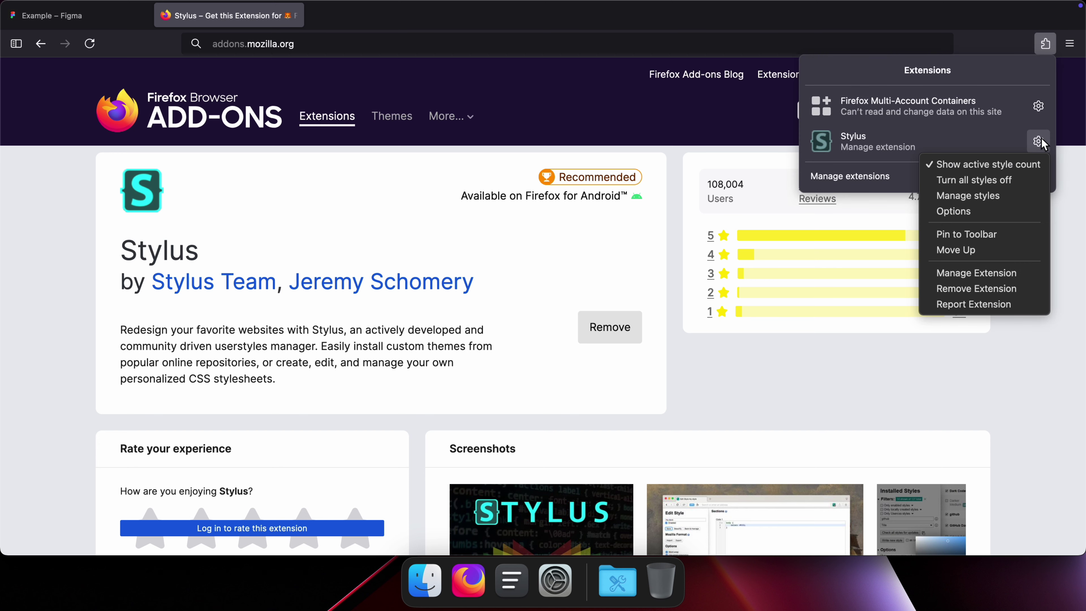
left_click(979, 196)
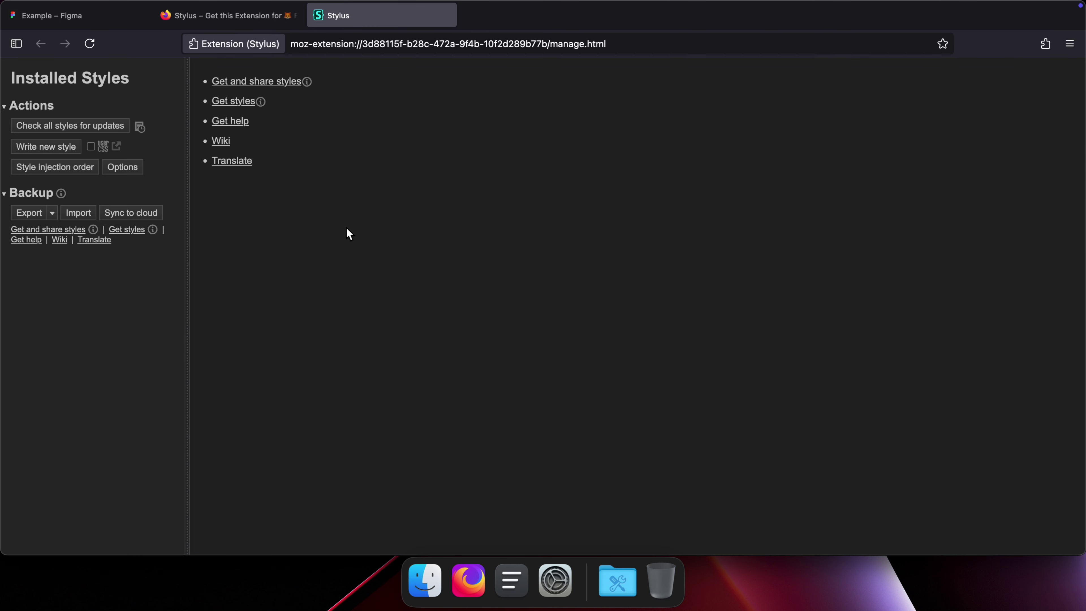
left_click(60, 145)
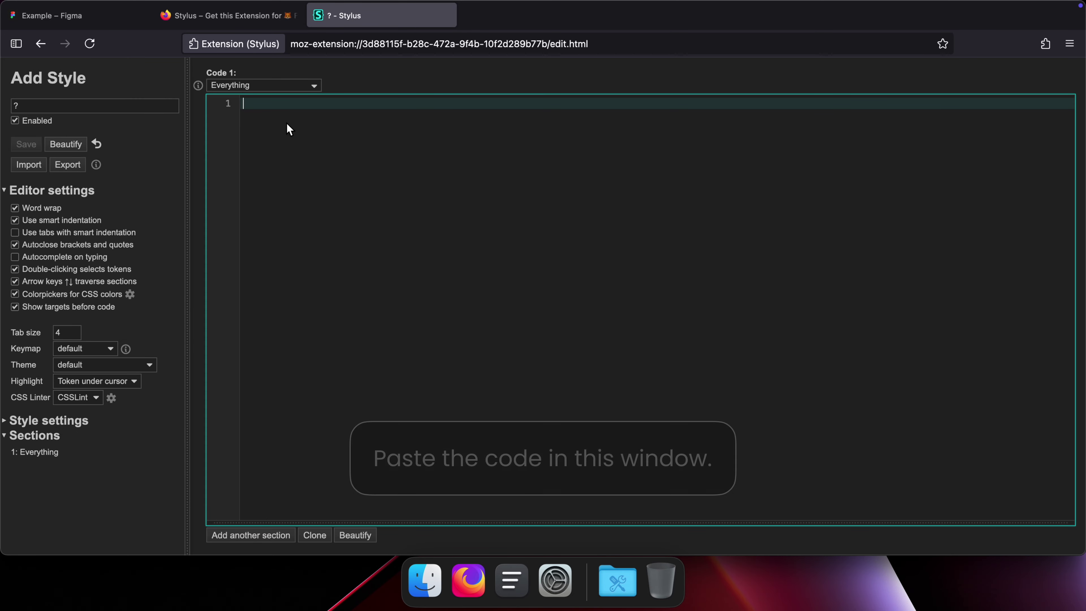
type(".positioned_design_toolbelt--root--INY04 {     display: none !important; }")
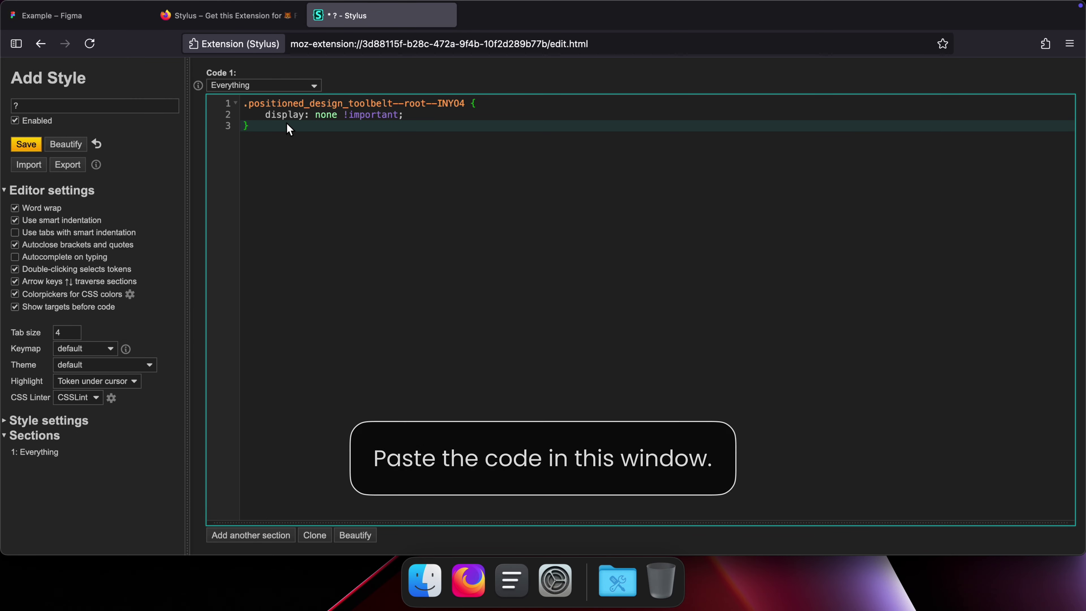
left_click(261, 85)
left_click(260, 113)
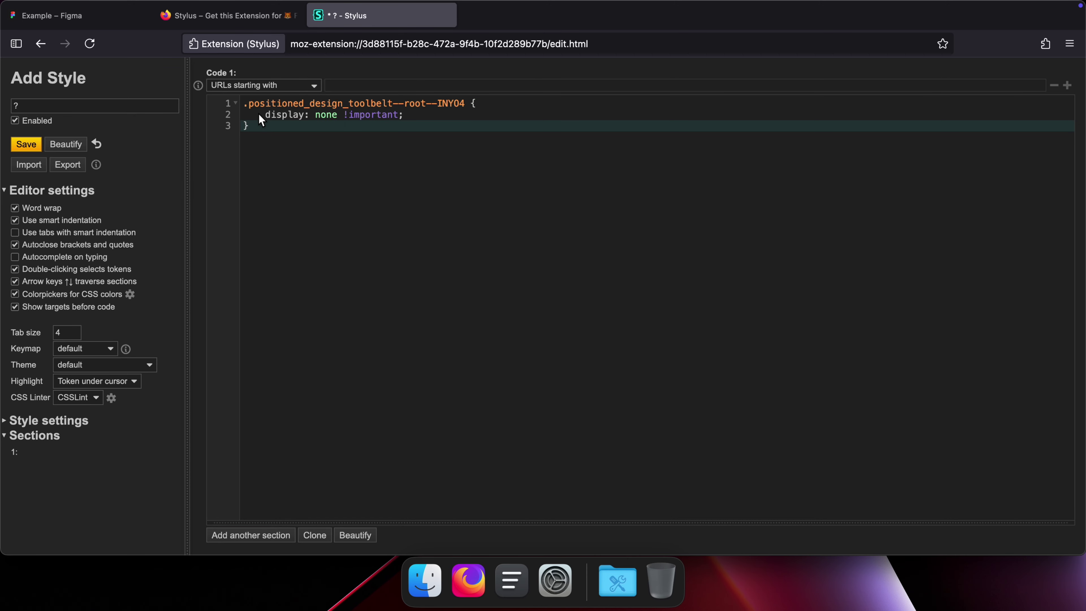
left_click(342, 83)
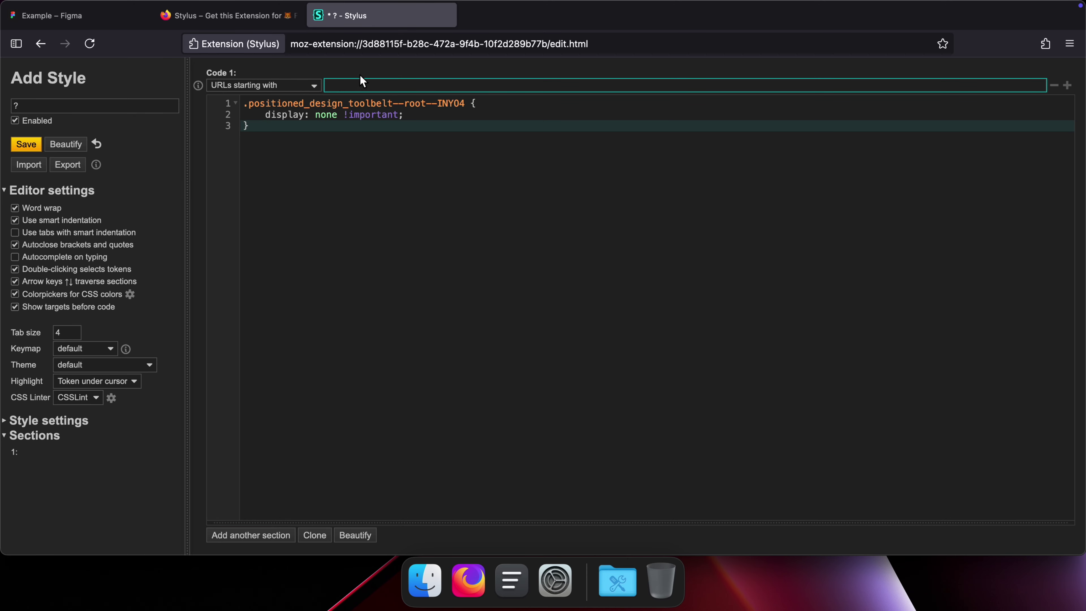
type("https://www.figma.com")
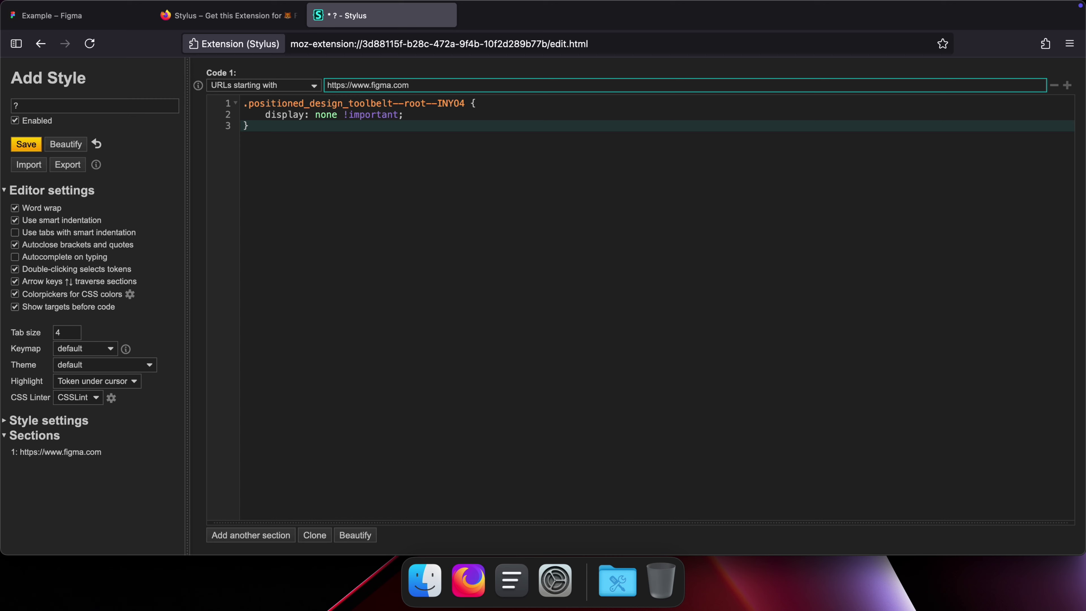
Step: Save the style and close the Stylus editor and Firefox add-on pages to return to the Figma file
left_click(303, 146)
left_click(25, 146)
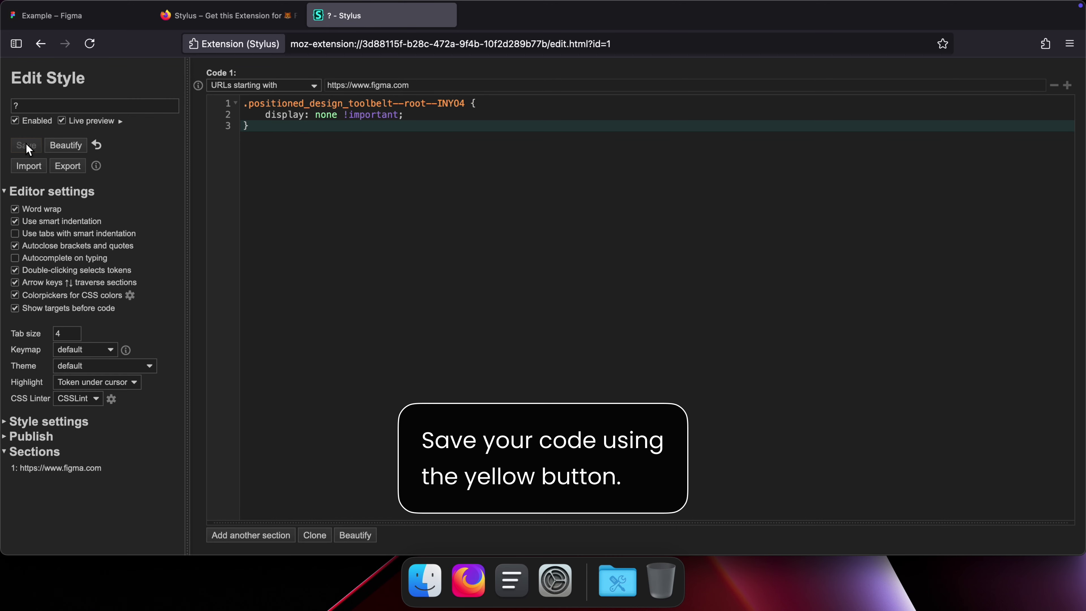
middle_click(371, 19)
middle_click(262, 21)
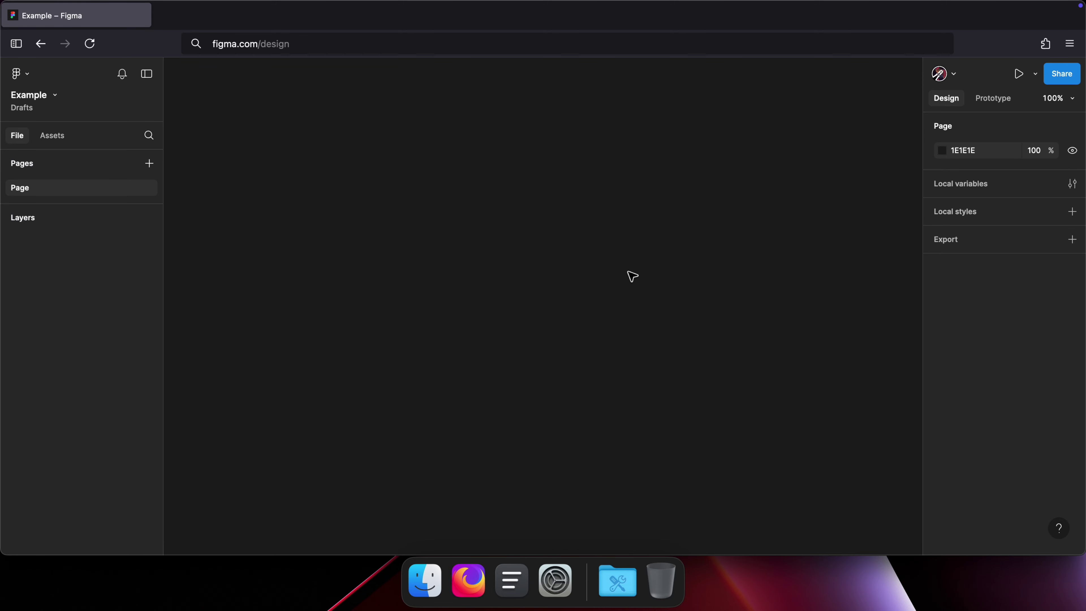
Step: Turn all Stylus styles off and back on for the Figma page in Firefox
left_click(1046, 45)
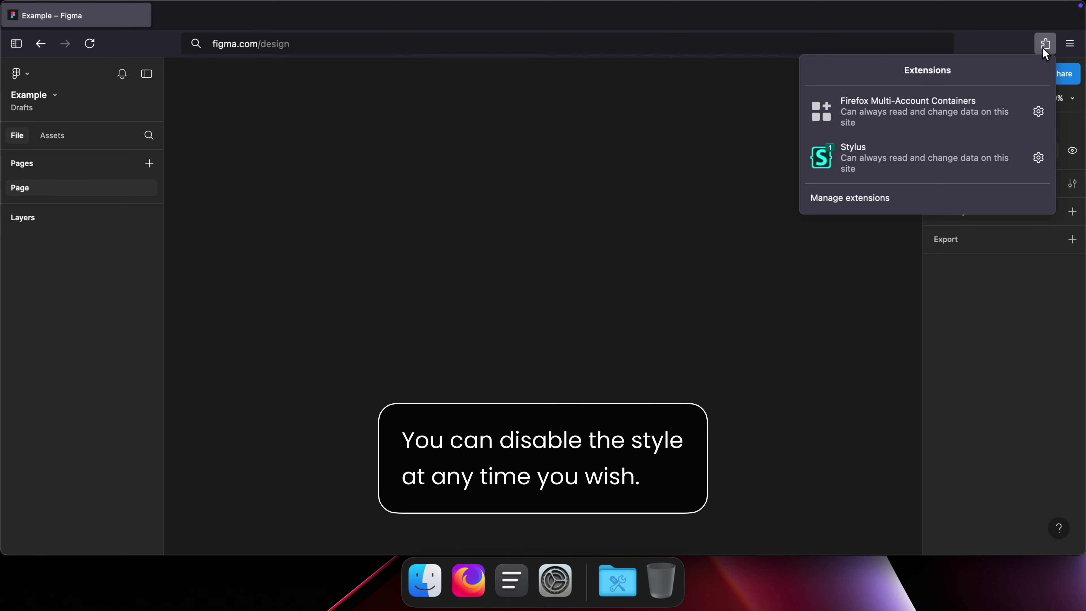
left_click(1039, 157)
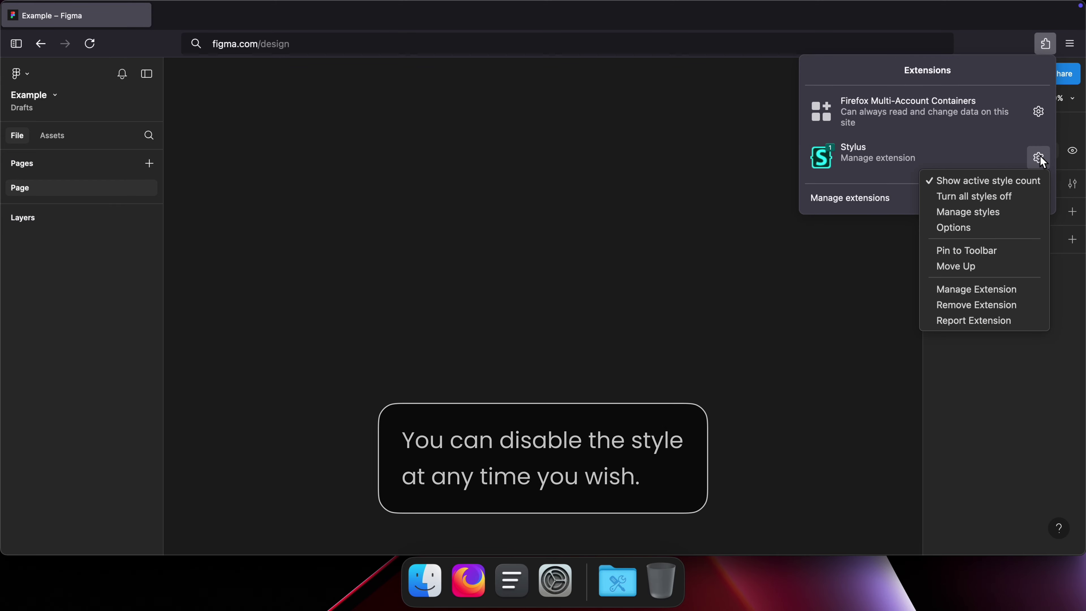
left_click(1004, 196)
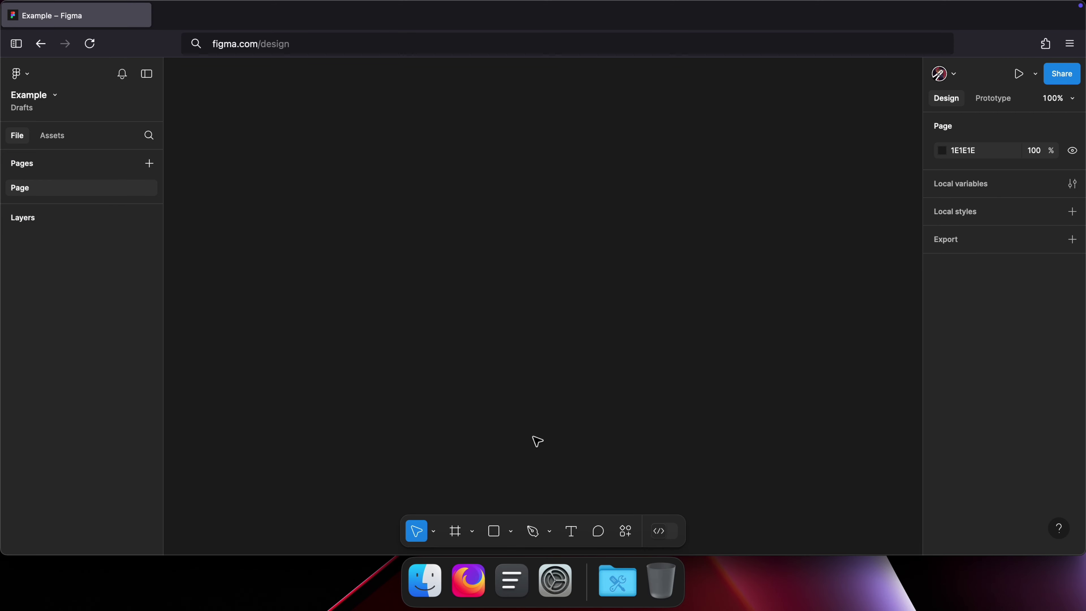
left_click(1042, 47)
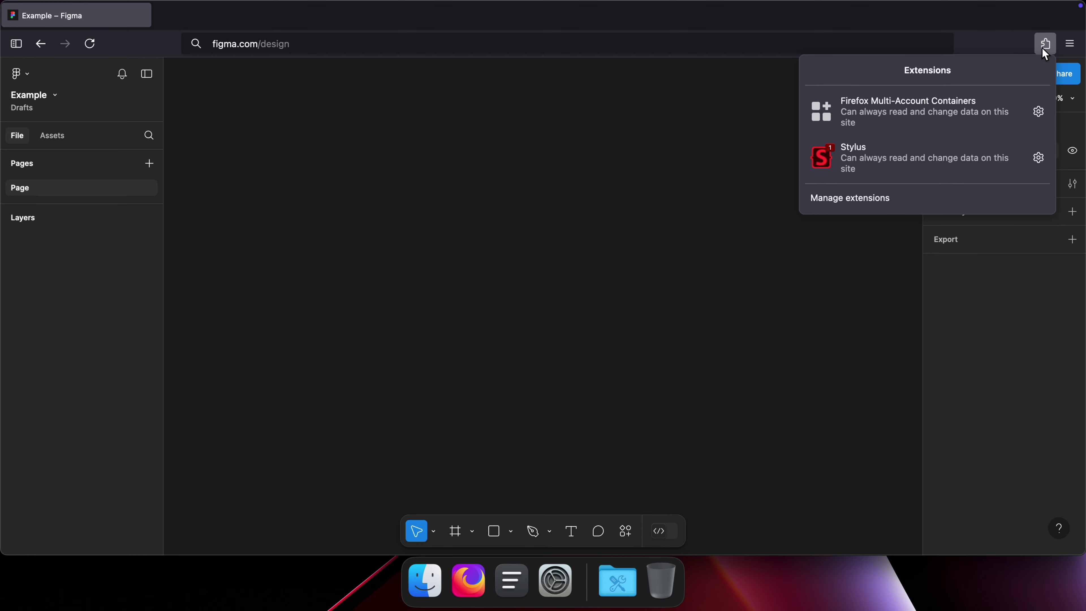
left_click(1038, 158)
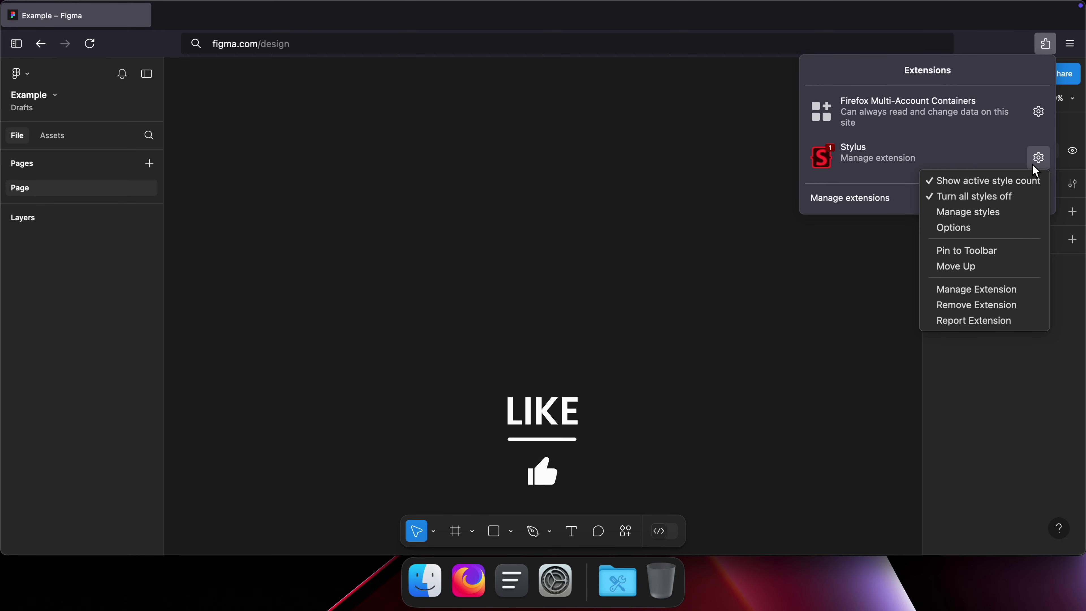
left_click(984, 198)
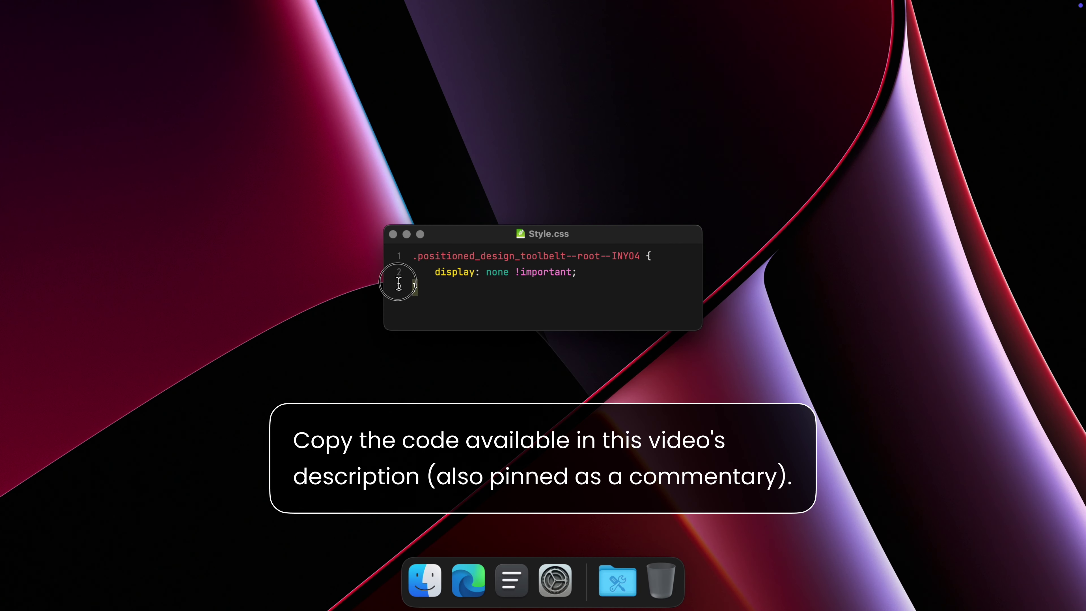
Step: Copy the whole CSS rule from Style.css, then minimize its window and switch to Microsoft Edge
left_click_drag(395, 284, 380, 247)
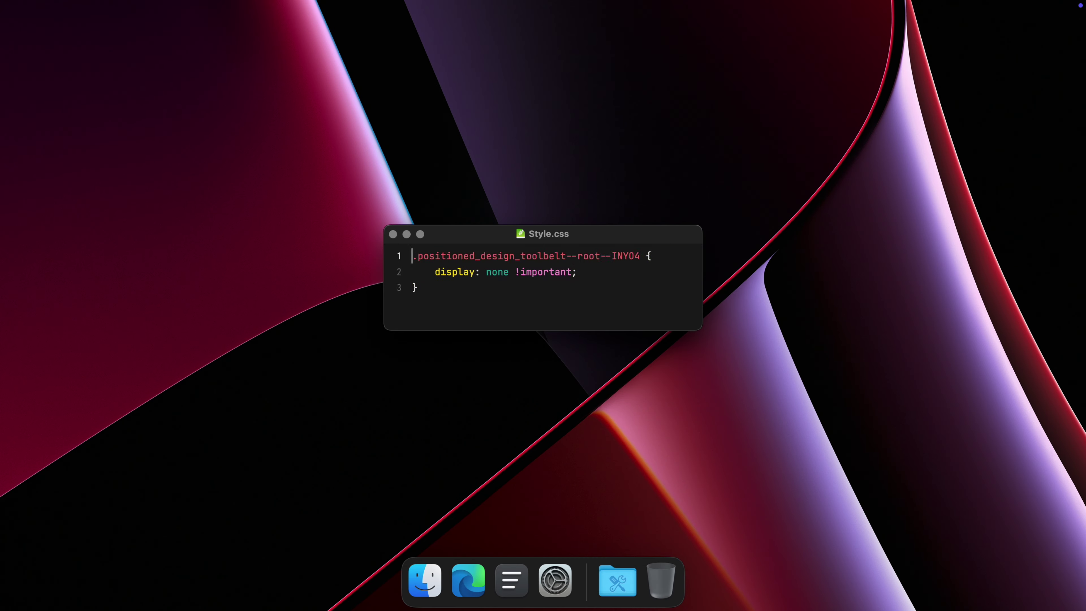
left_click(404, 234)
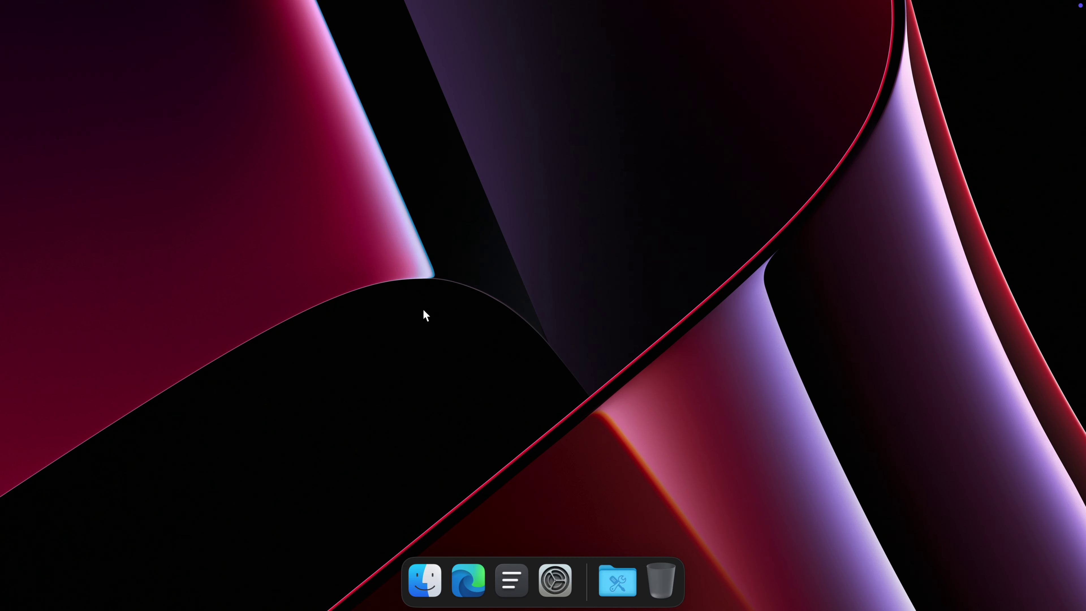
left_click(470, 570)
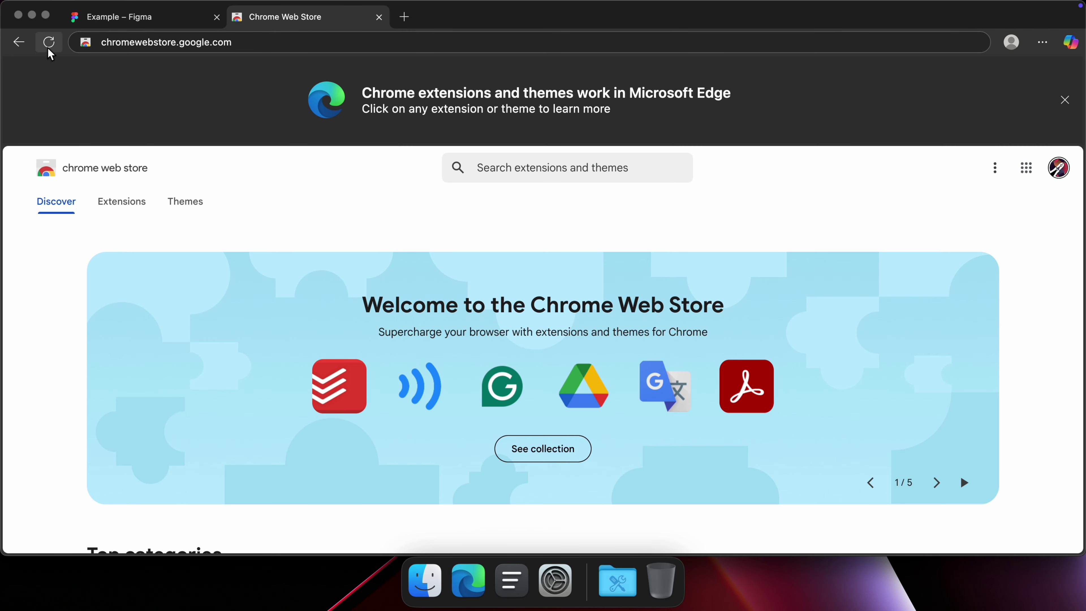
Step: Search the Chrome Web Store for Stylus and open the Stylus extension's page
left_click(542, 167)
type("Stylus")
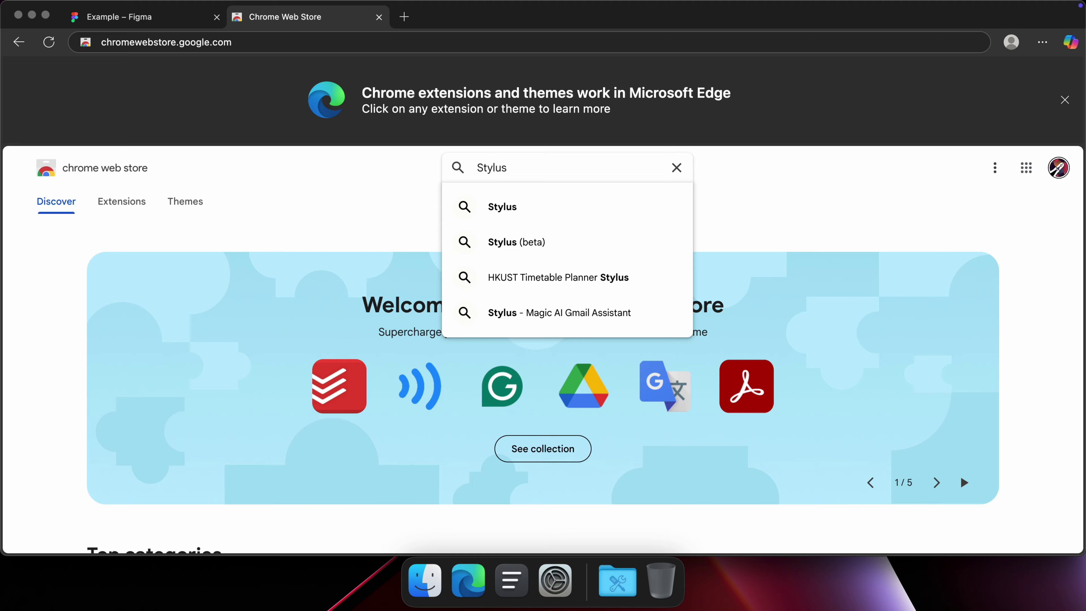
left_click(543, 210)
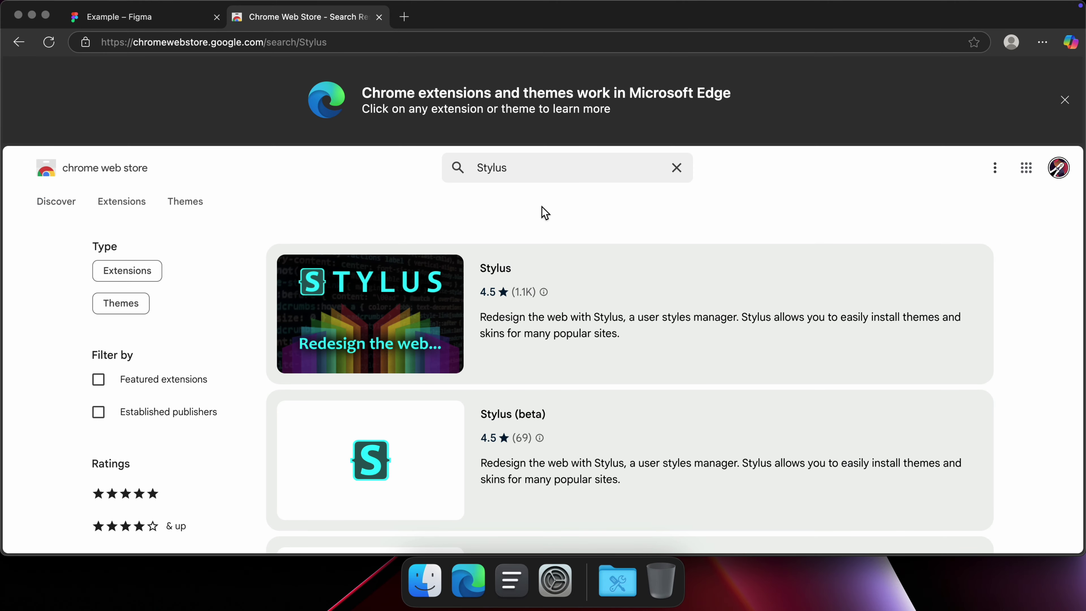
left_click(401, 306)
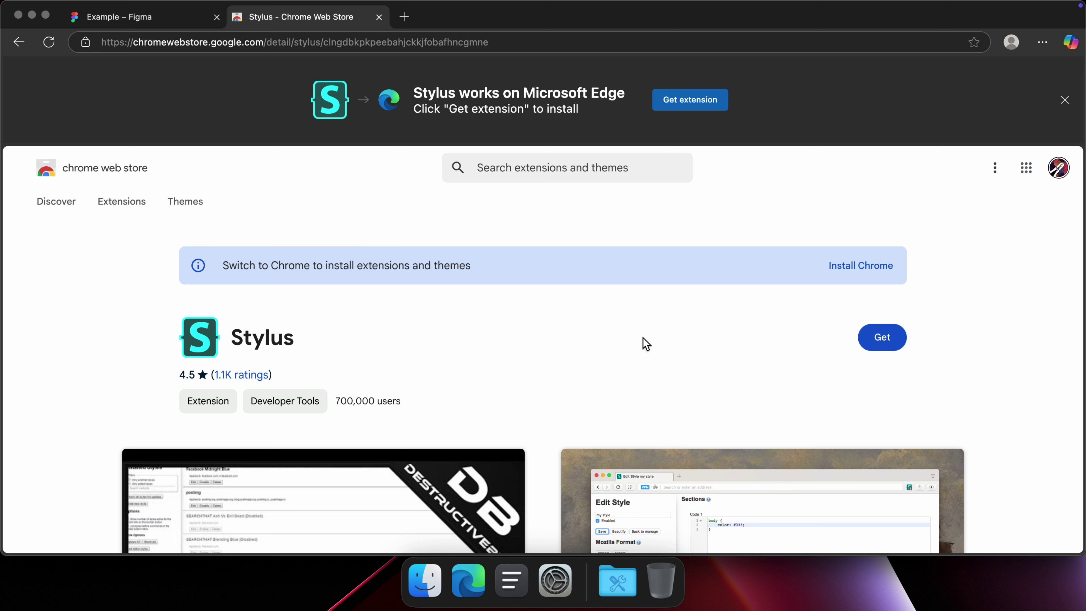
Step: Install Stylus in Microsoft Edge, allowing extensions from other stores, and dismiss the installation notice
left_click(701, 105)
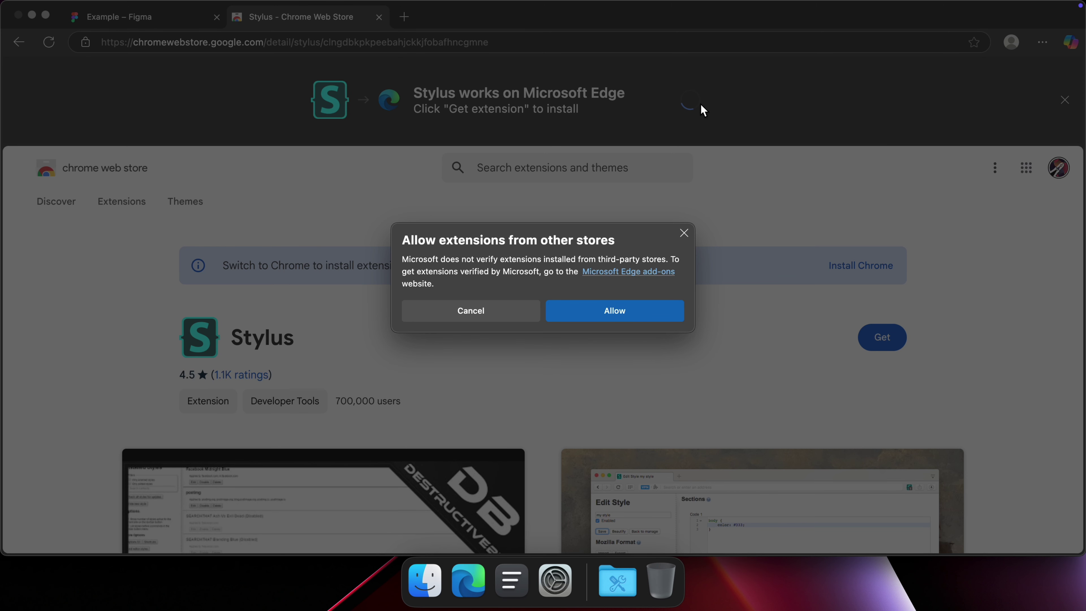
left_click(584, 312)
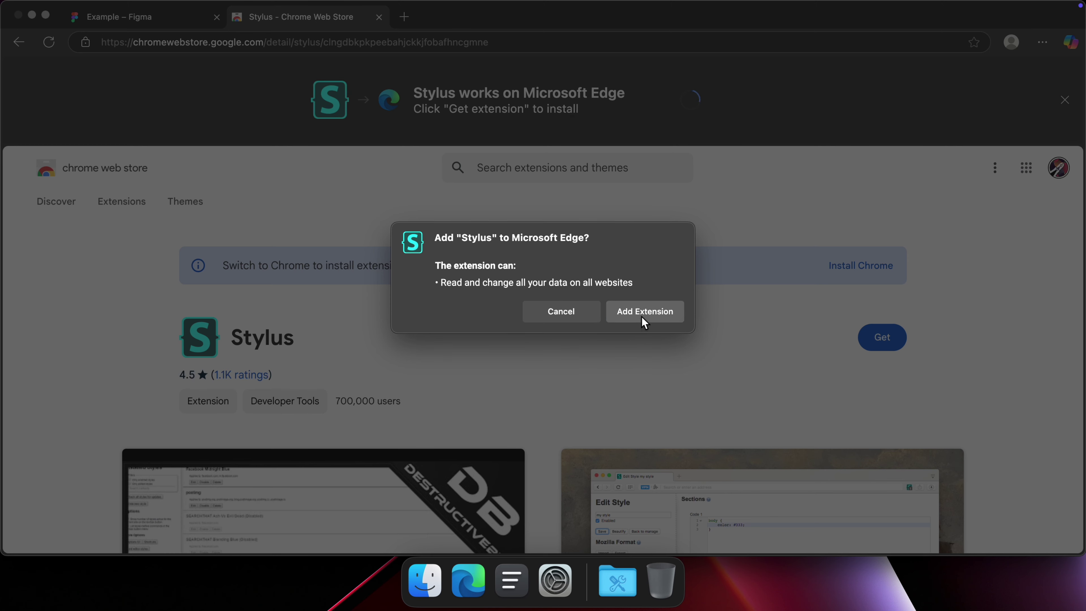
left_click(643, 319)
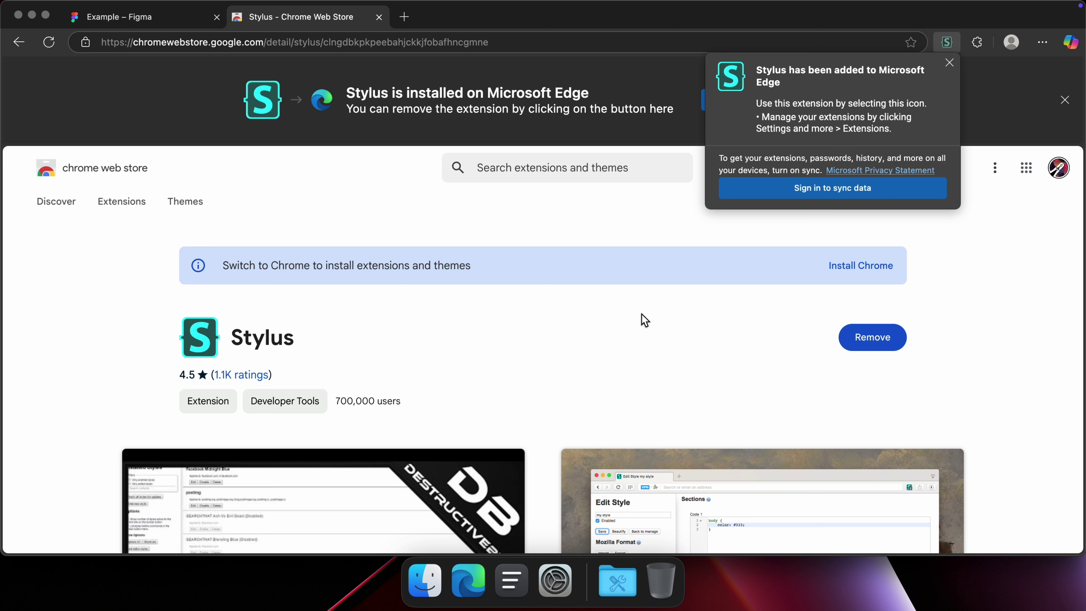
left_click(949, 63)
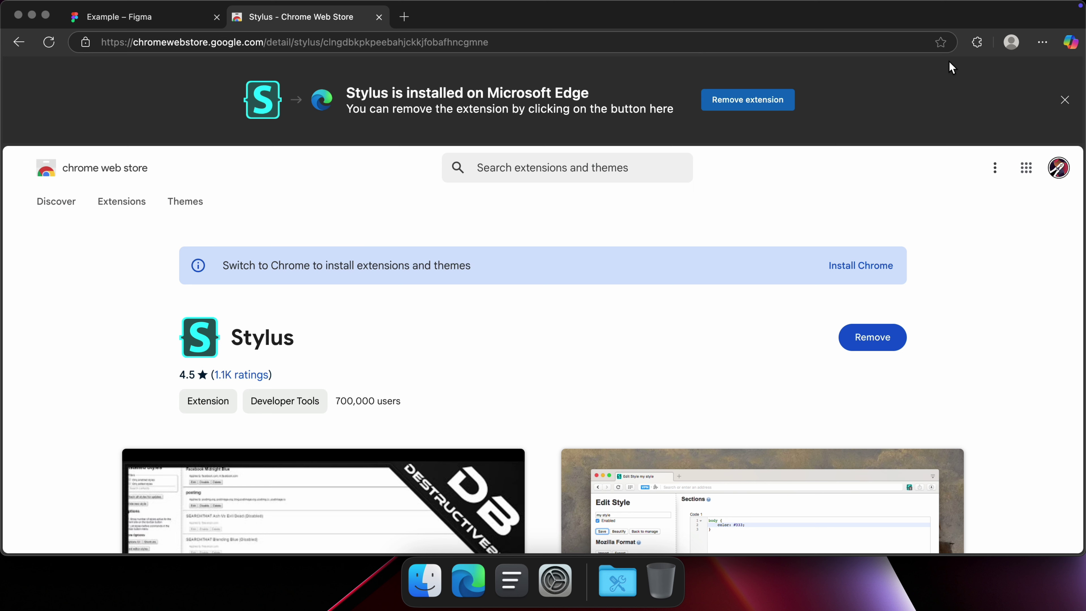
Step: Add a new style through Stylus's style manager and paste in the copied toolbelt rule with display: none !important
left_click(976, 42)
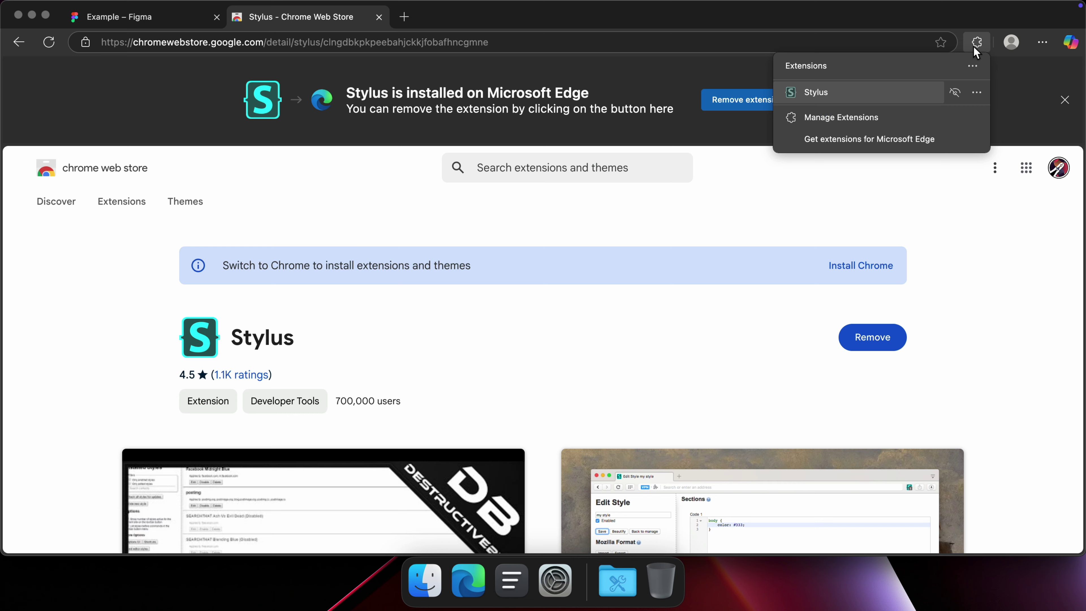
left_click(978, 92)
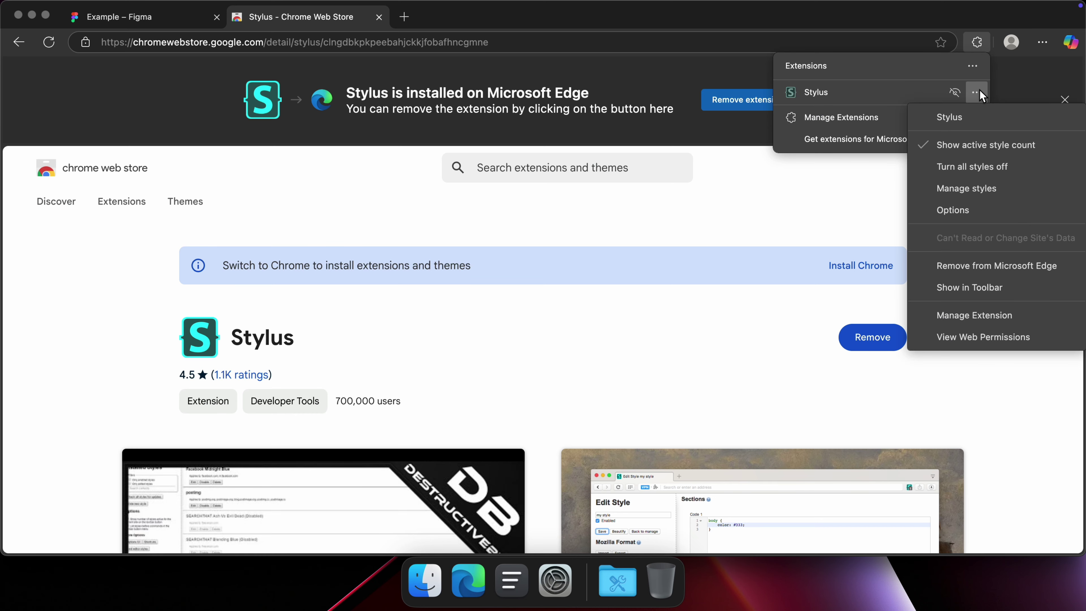
left_click(964, 188)
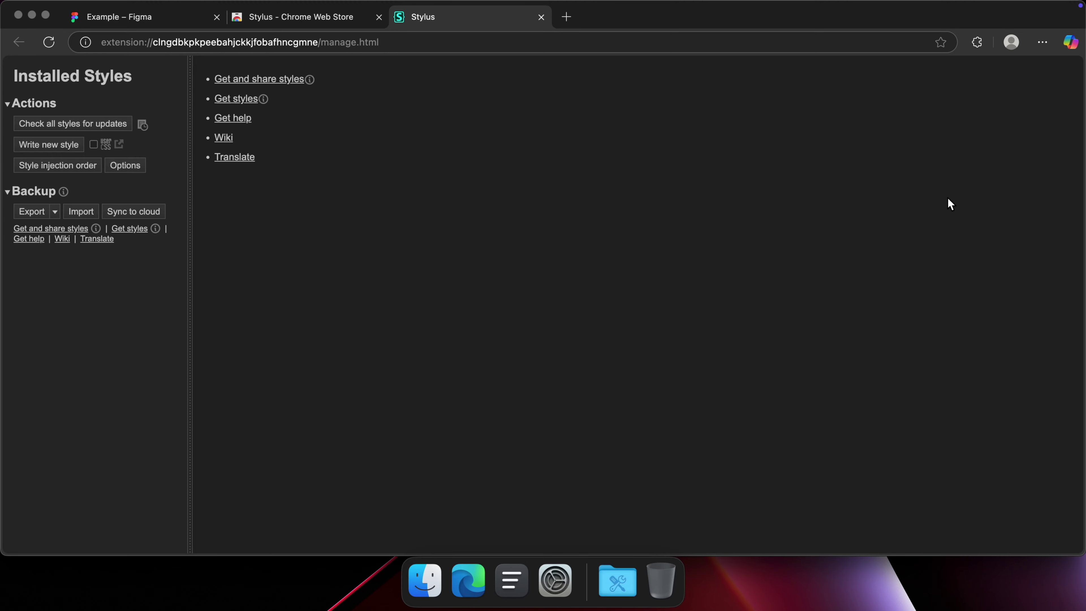
left_click(60, 147)
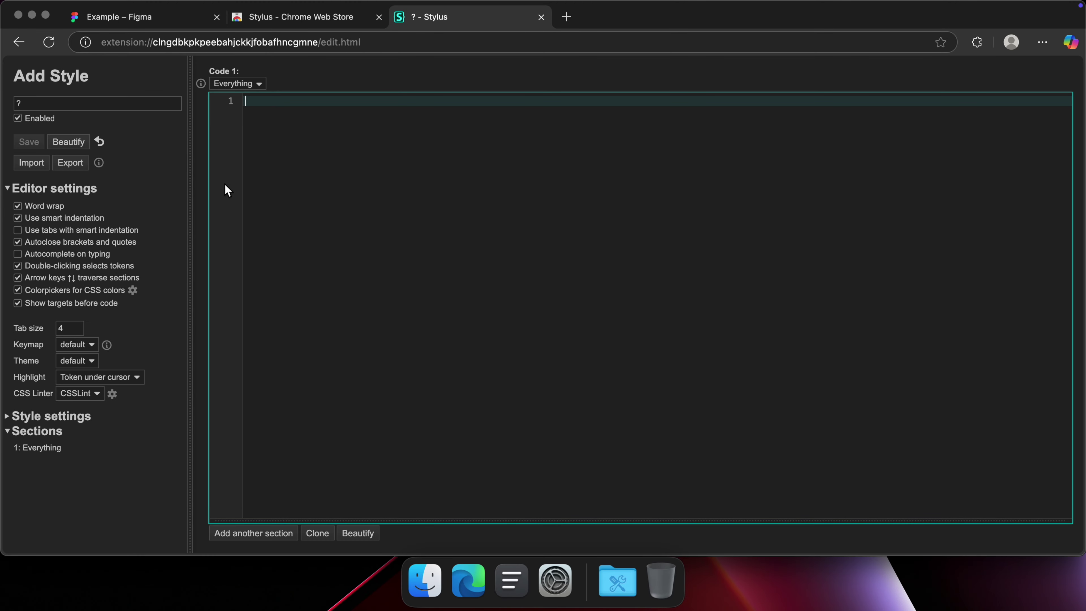
type(".positioned_design_toolbelt--root--INY04 {     display: none !important; }")
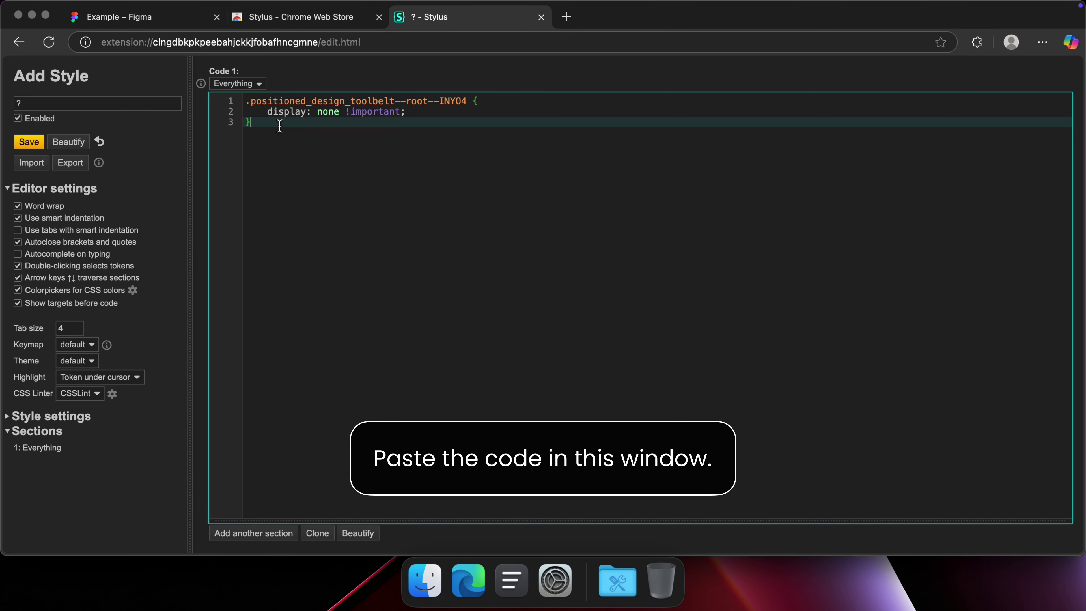
left_click(236, 83)
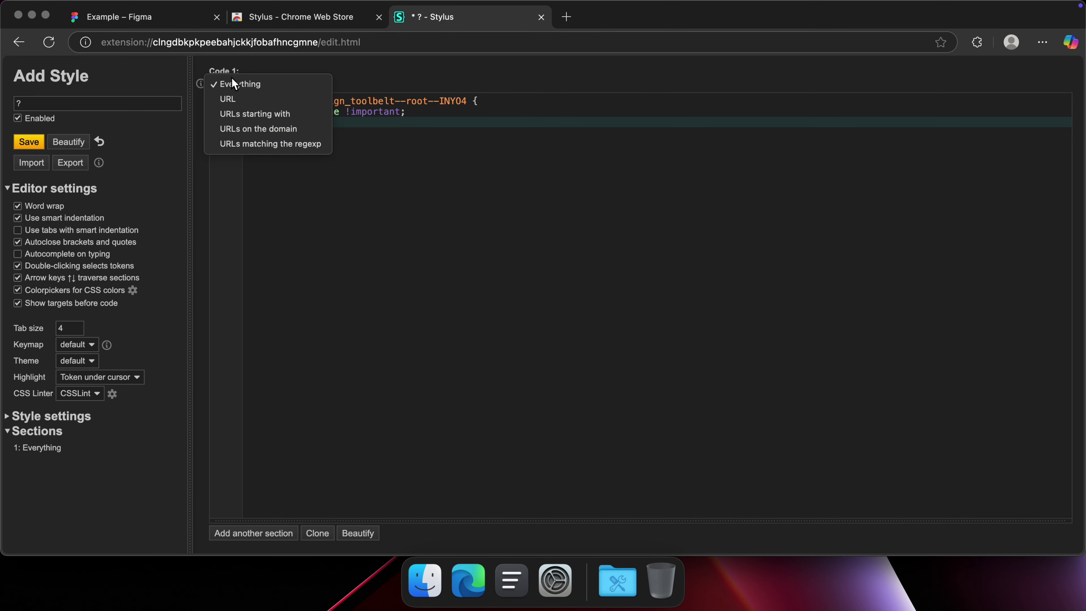
left_click(236, 119)
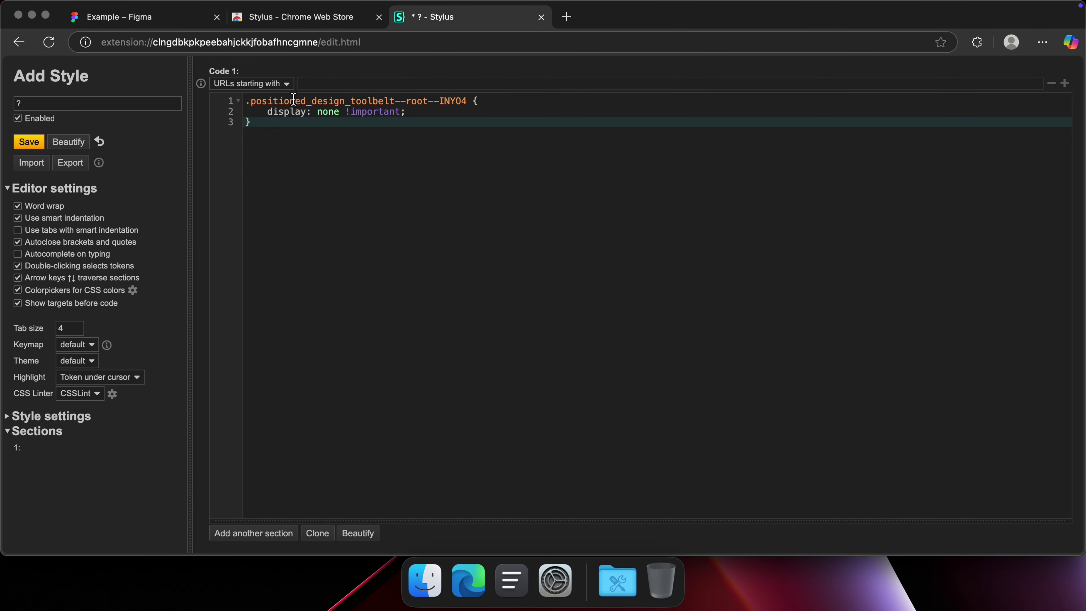
left_click(319, 83)
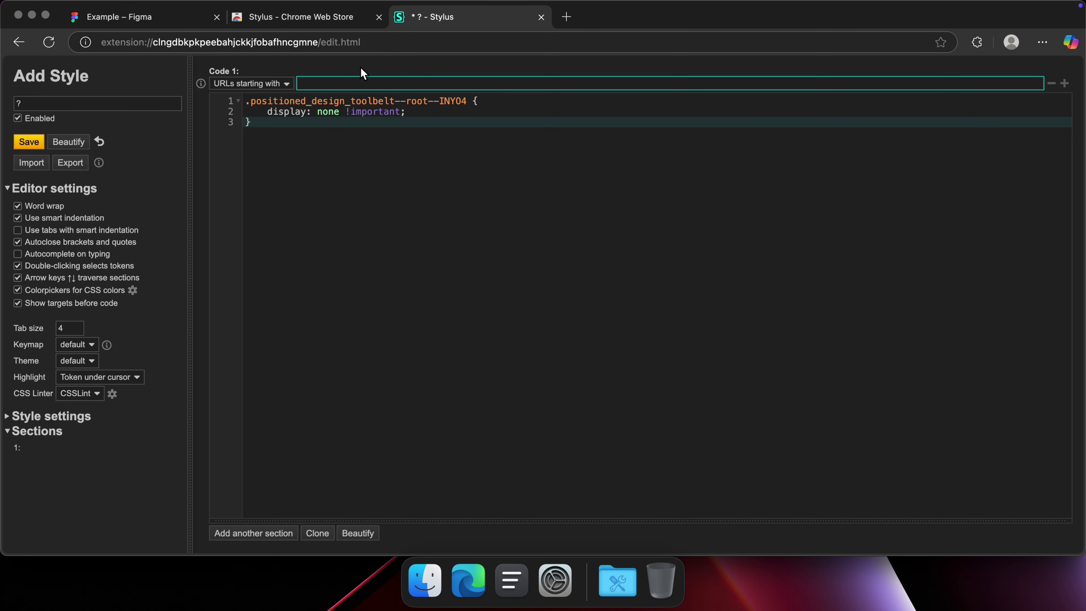
type("https://www.figma.com")
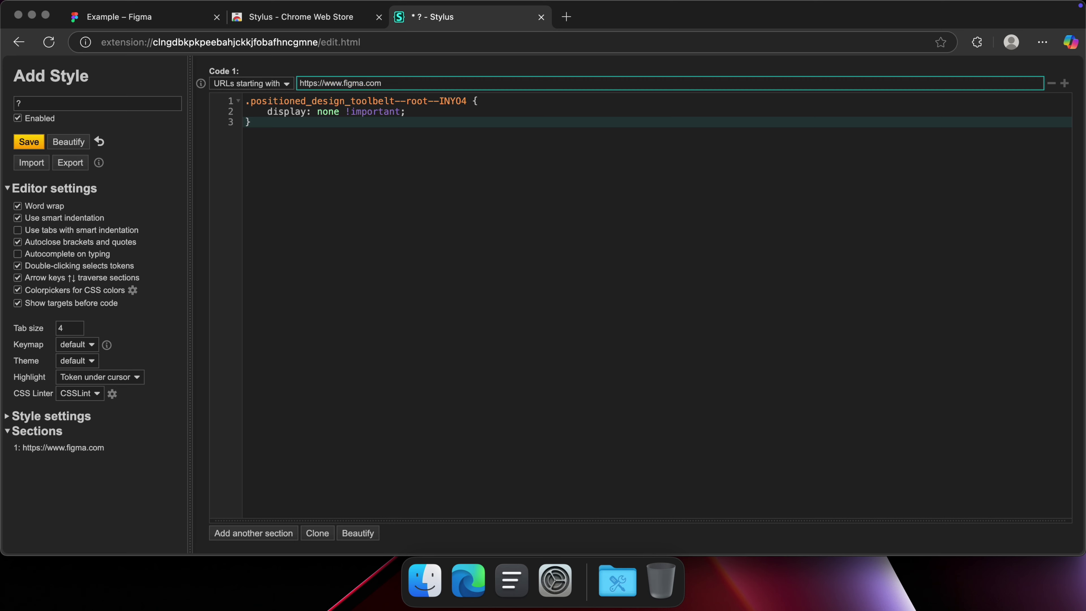
Step: Save the new Figma style, and close the style editor and the Stylus store page to return to the Figma file
left_click(29, 142)
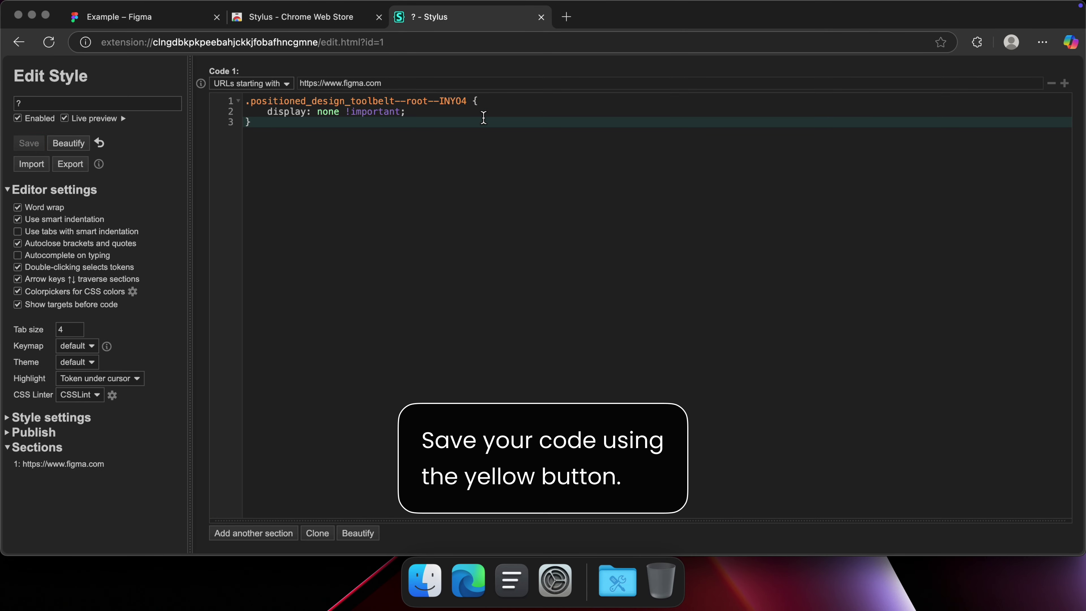
key("super+w")
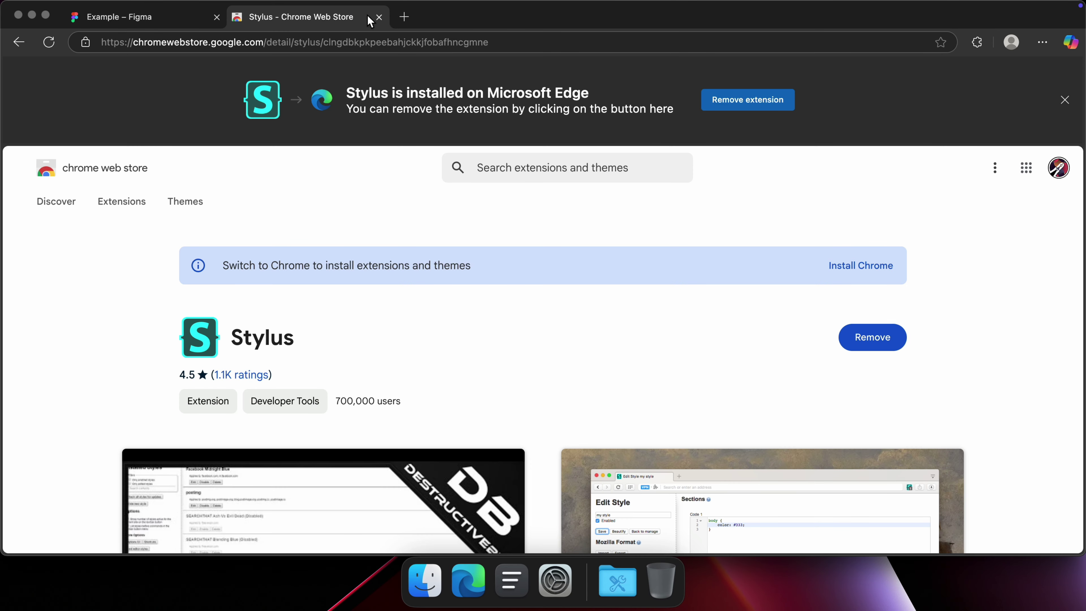
left_click(379, 17)
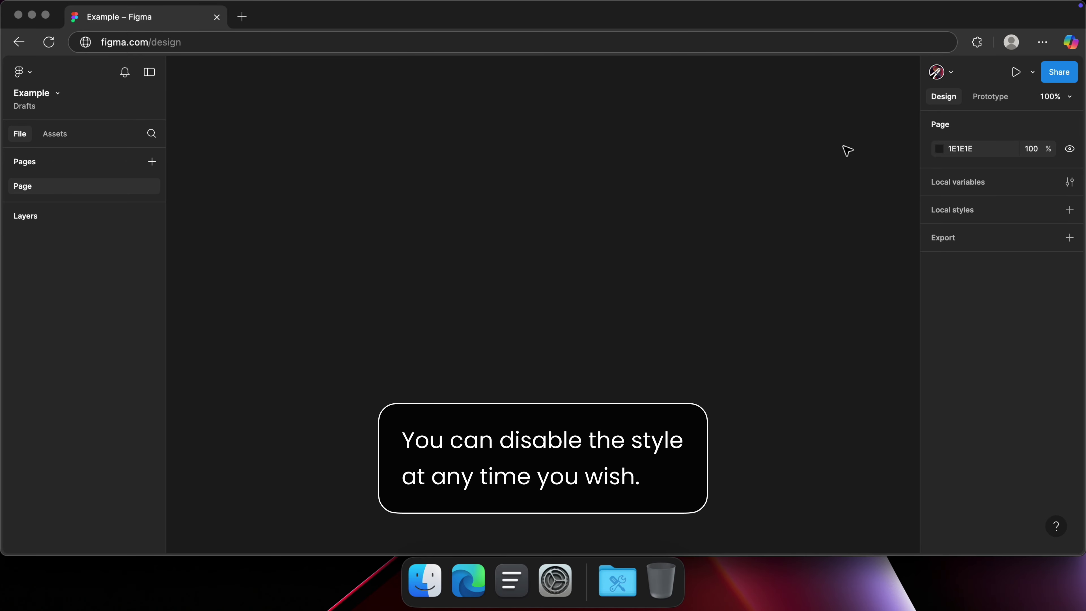
Step: Turn all Stylus styles off from the extension's options, and turn them back on
left_click(976, 42)
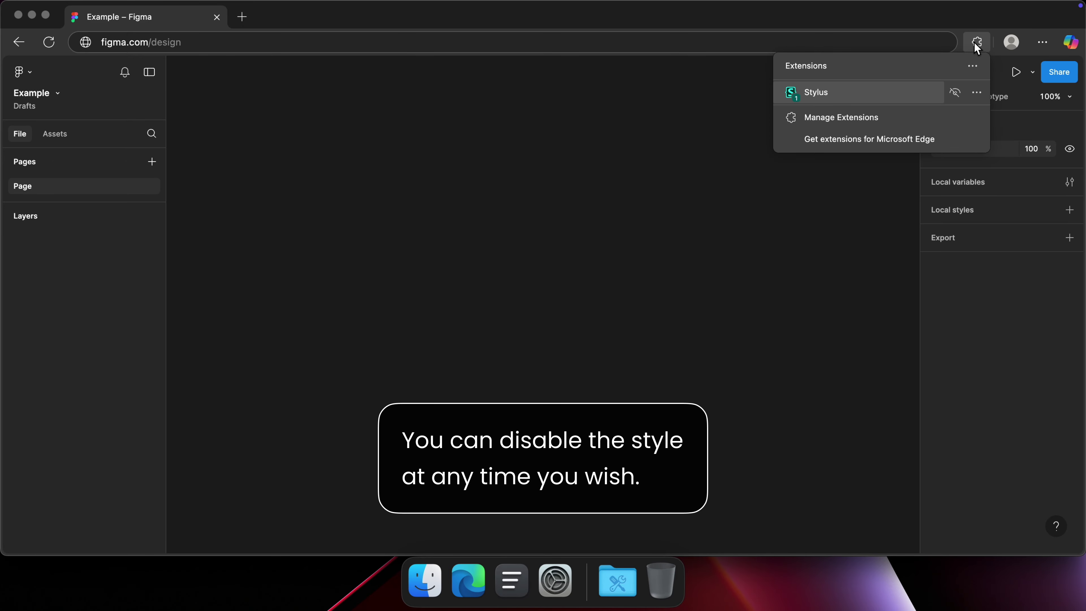
left_click(974, 92)
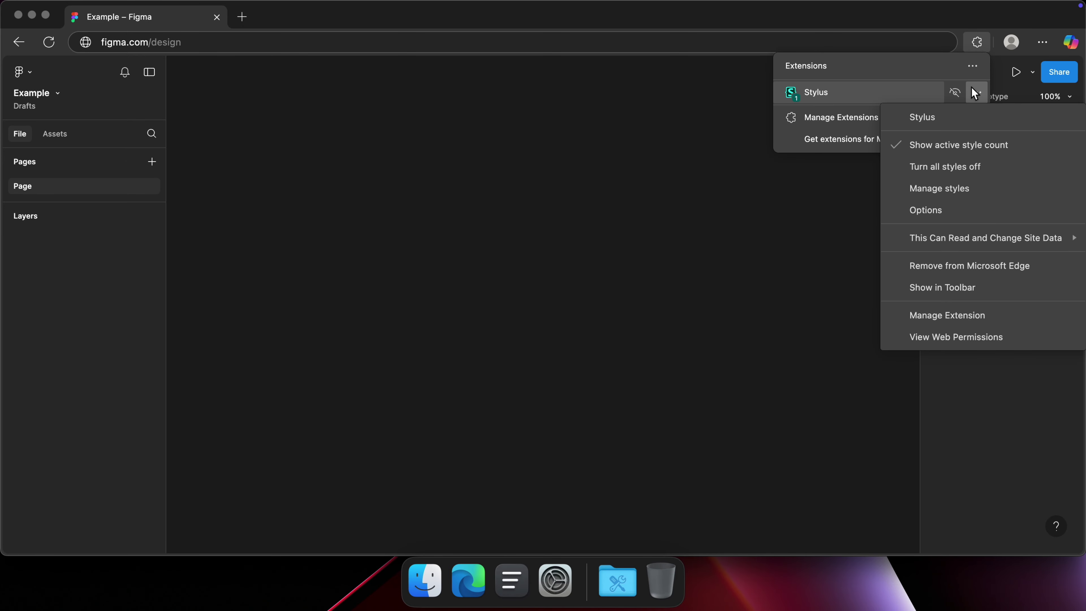
left_click(960, 170)
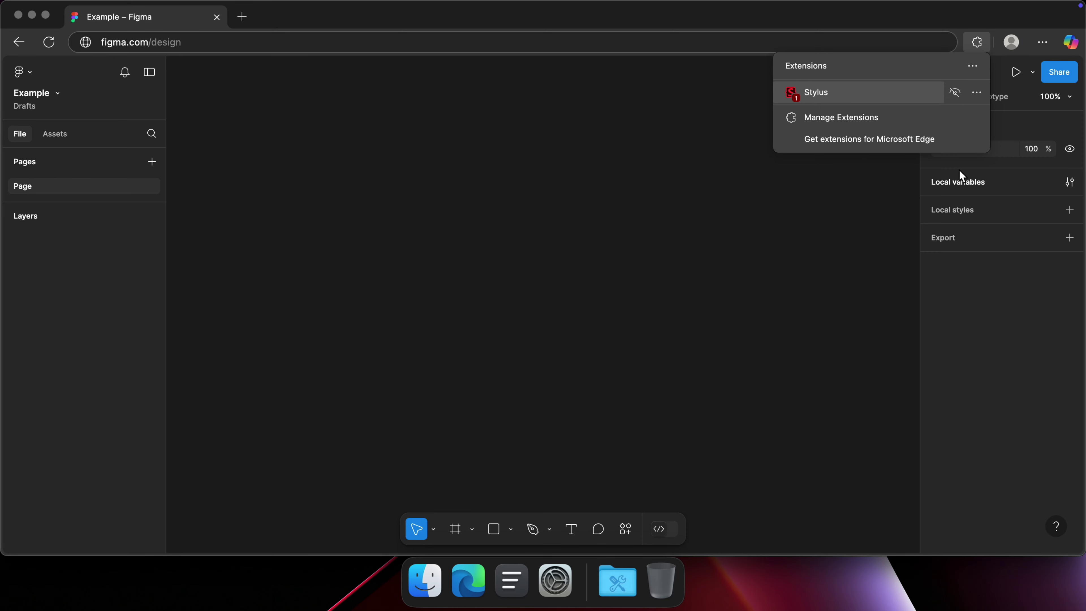
left_click(976, 91)
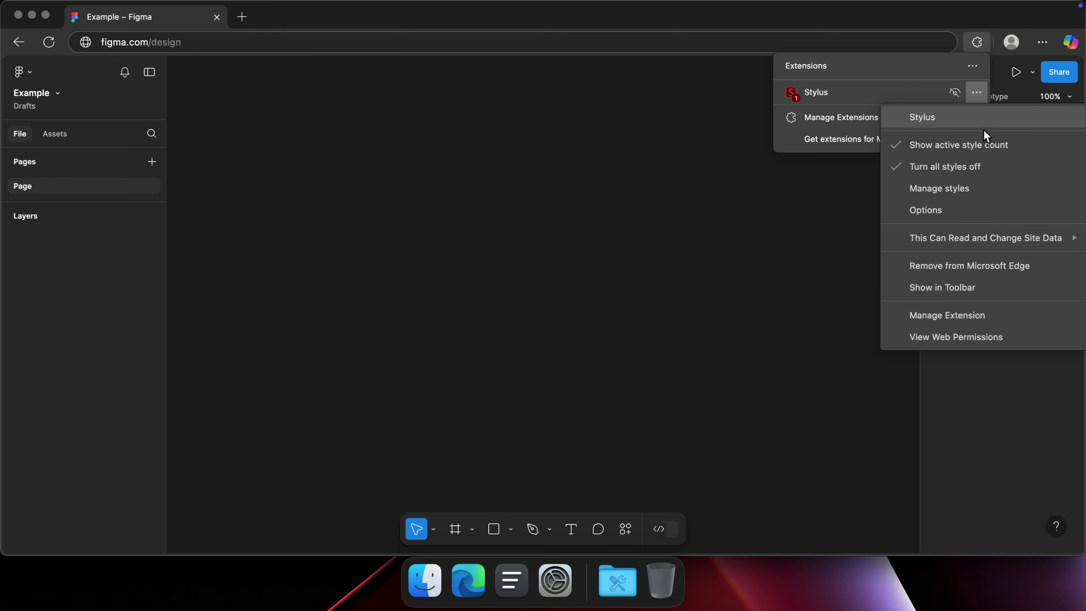
left_click(983, 163)
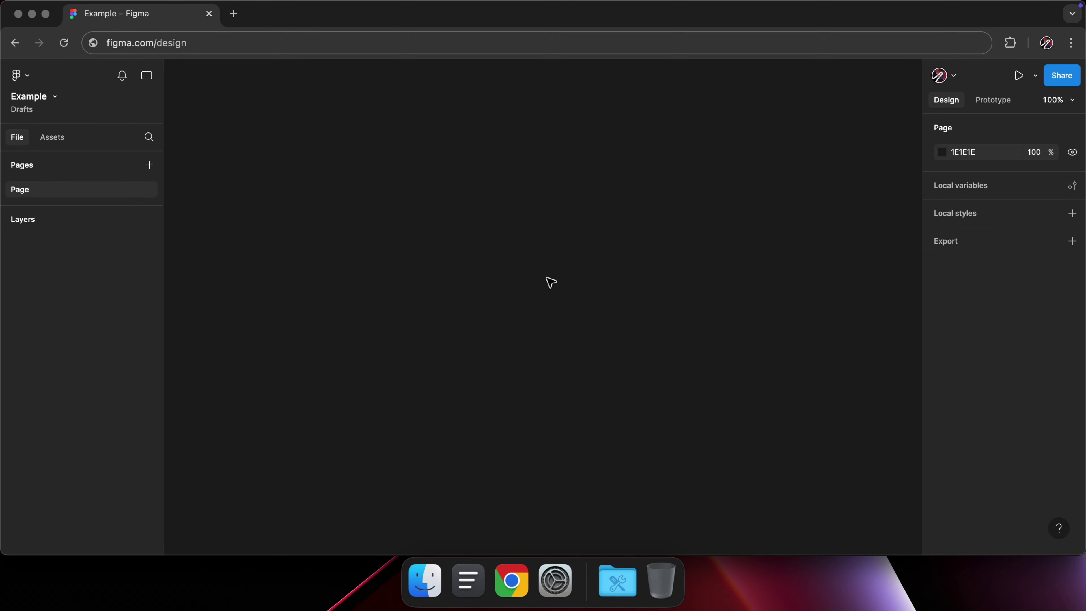
Step: In Chrome, show Figma's keyboard shortcuts reference and examine its Tools, View and Zoom categories
key("ctrl+shift+slash")
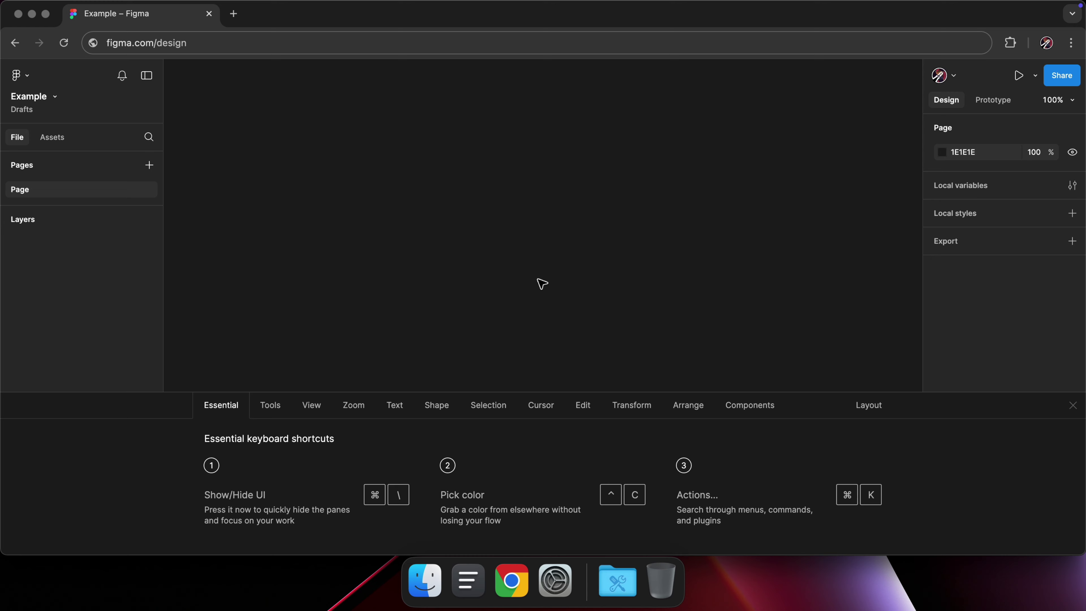
left_click(268, 412)
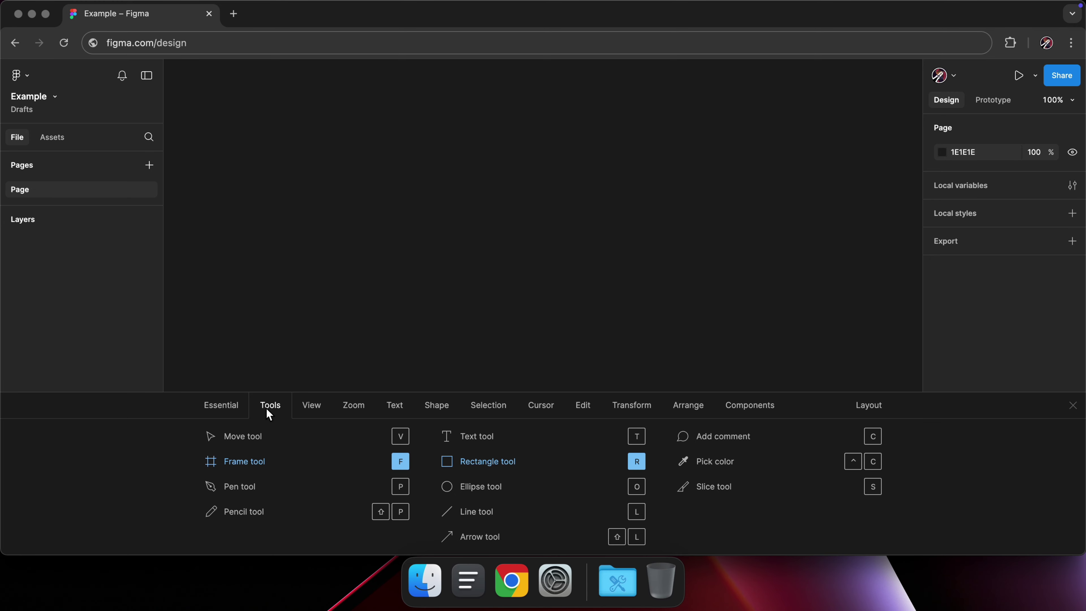
left_click(310, 405)
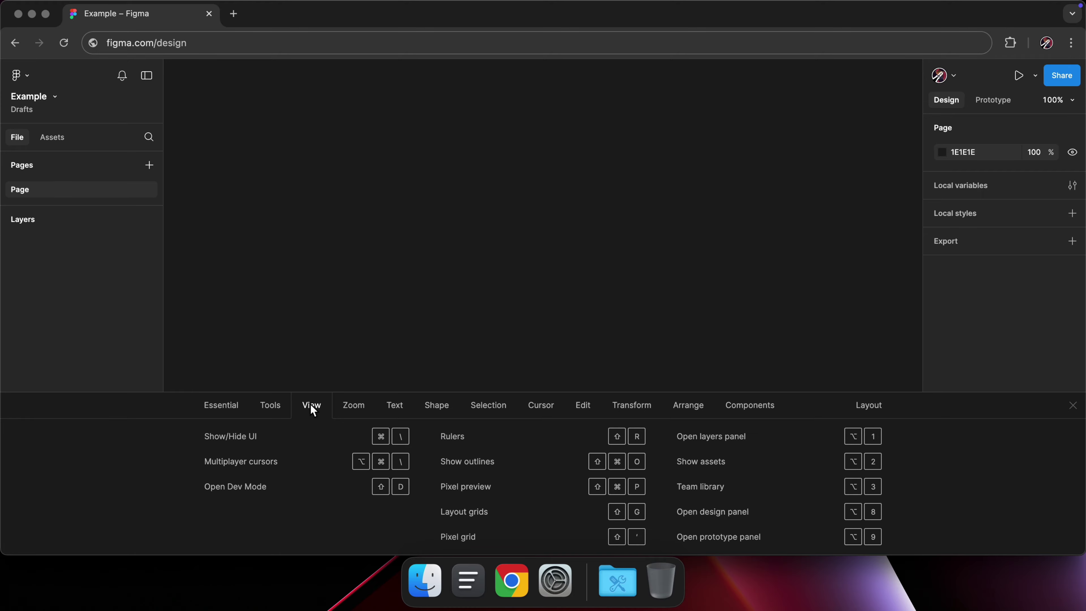
left_click(352, 406)
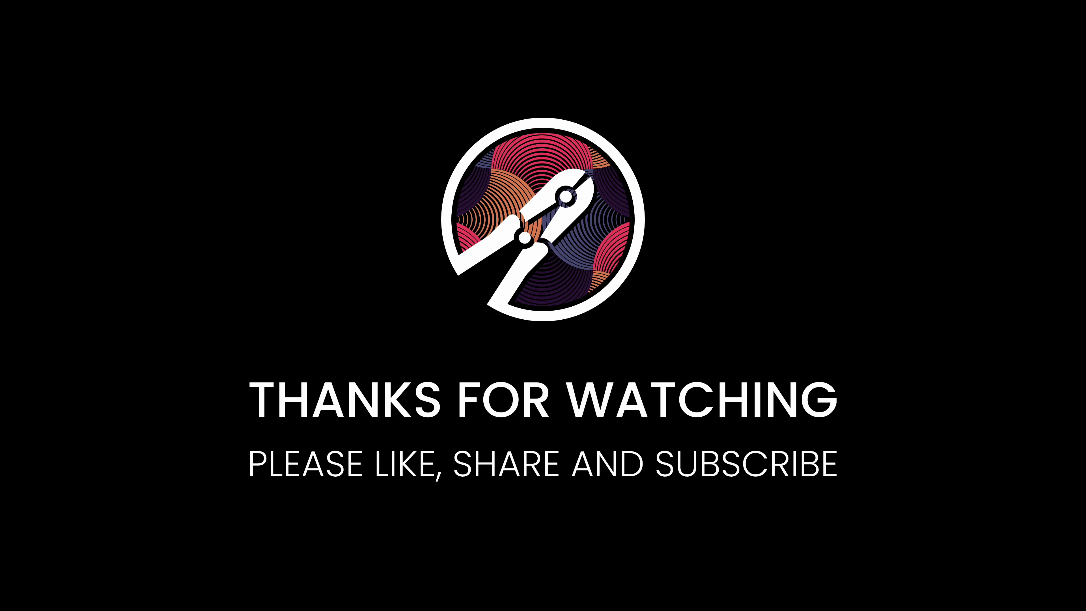